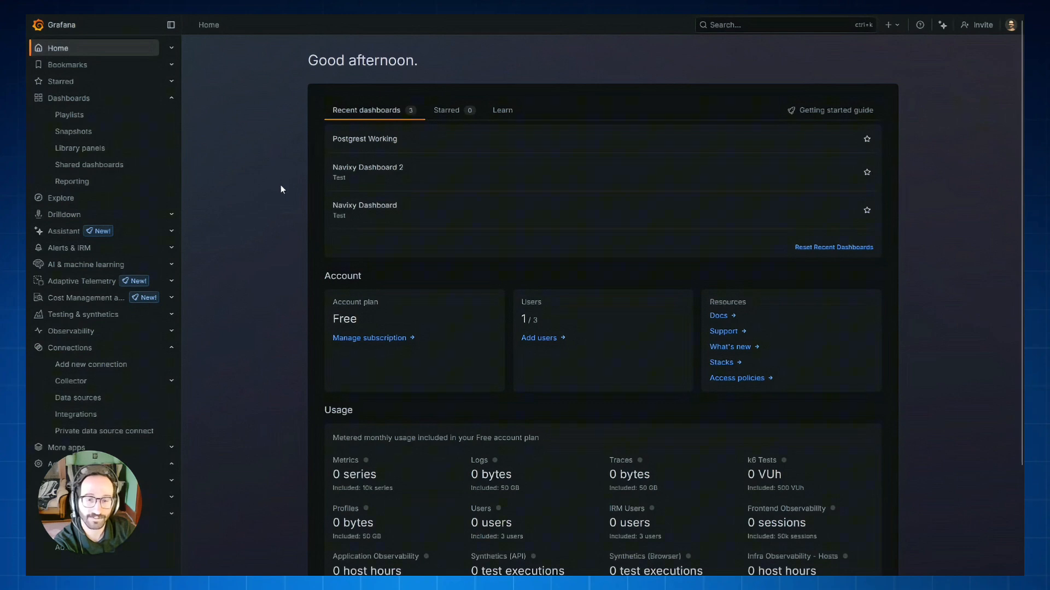
# Add a new PostgreSQL data source from the data source connections
pyautogui.click(67, 401)
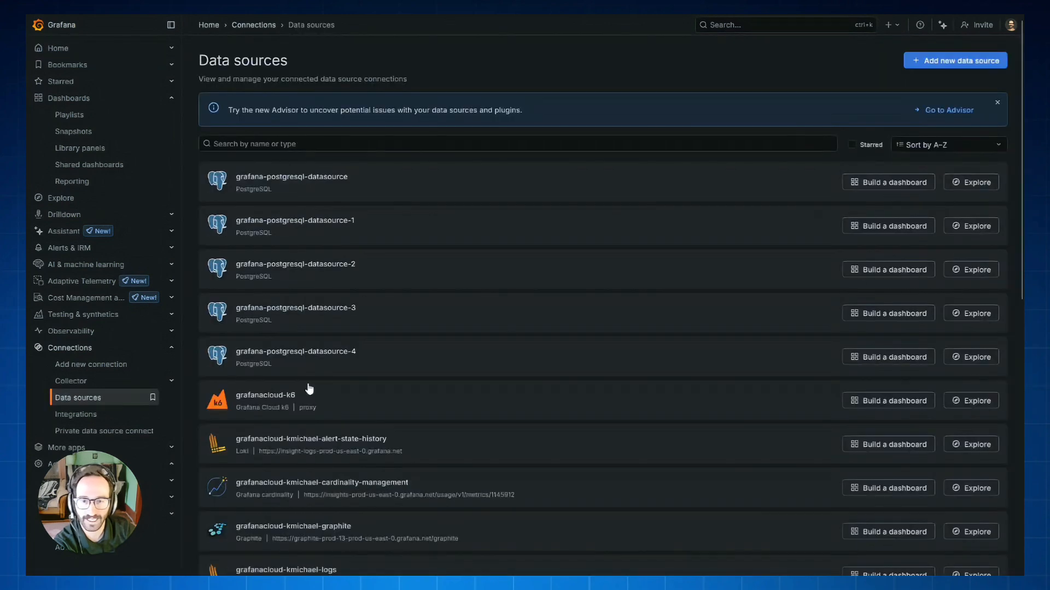
pyautogui.click(954, 62)
pyautogui.write('pos')
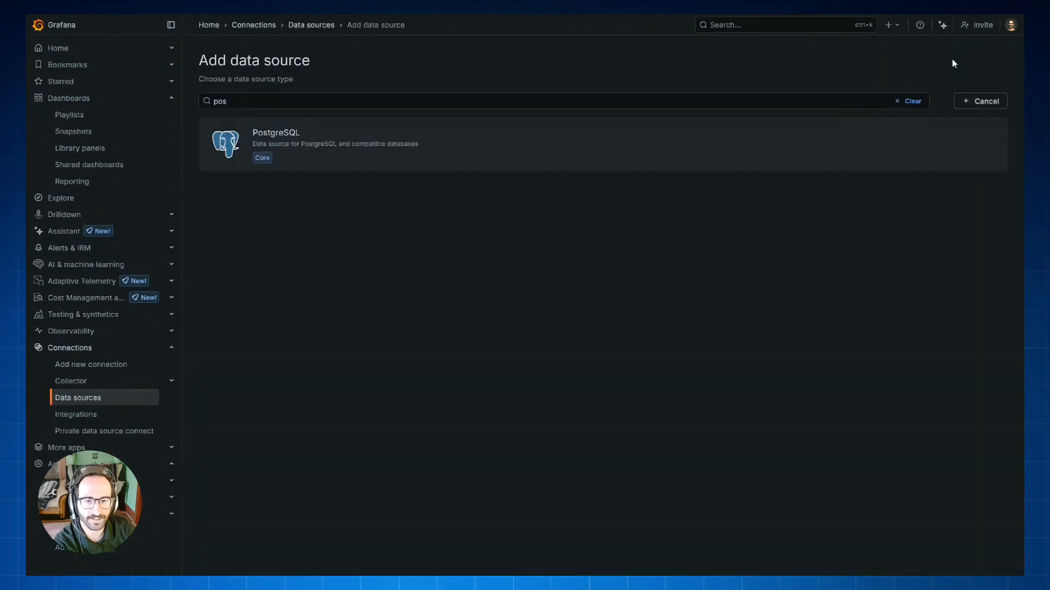
pyautogui.click(331, 136)
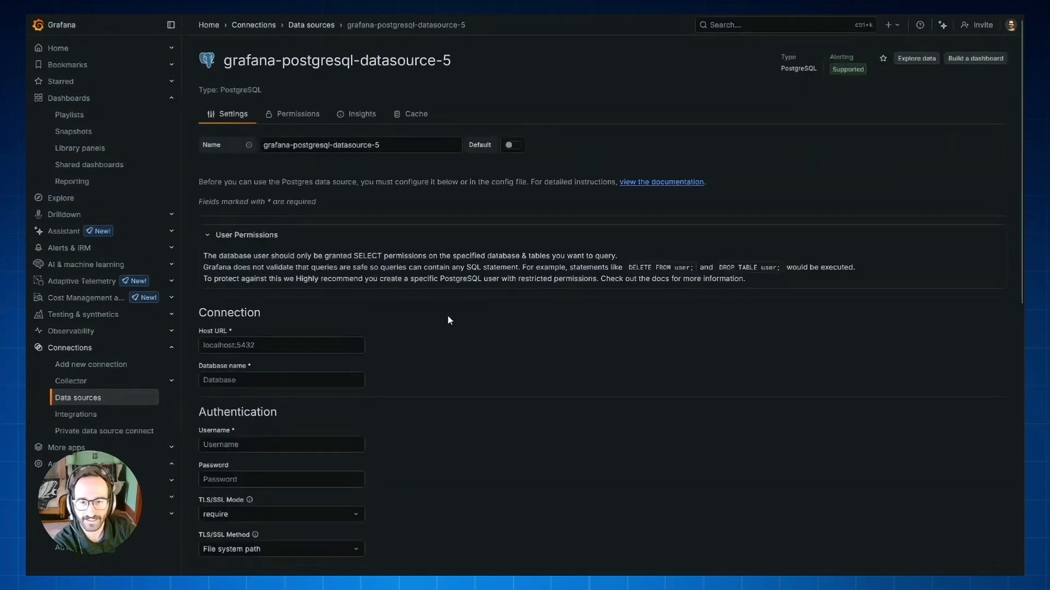
# Review the PostgreSQL data source's connection, authentication, TLS/SSL and additional settings
pyautogui.scroll(-2, 448, 316)
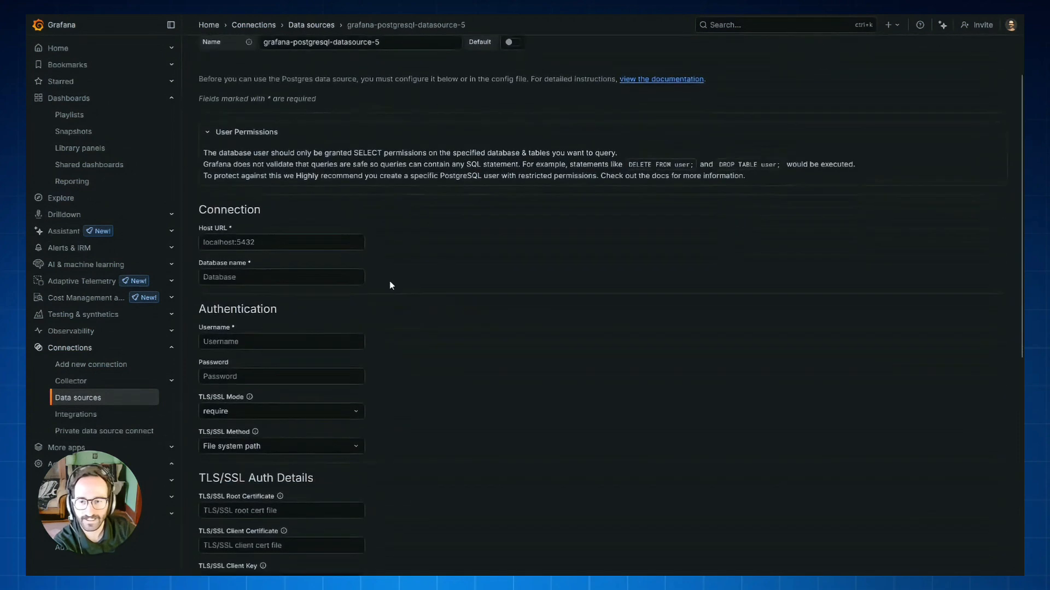
pyautogui.click(275, 240)
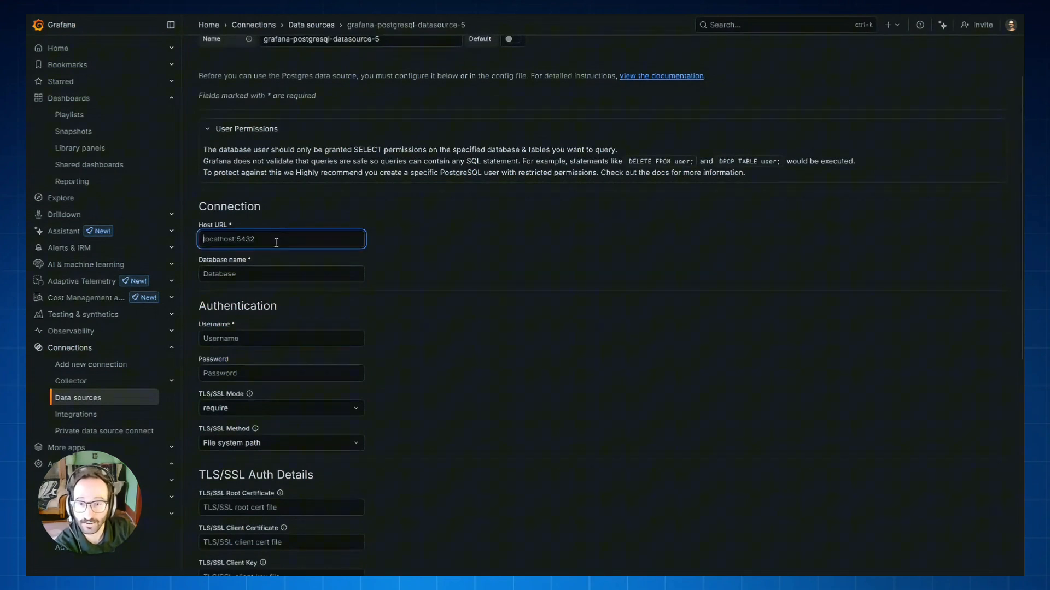
pyautogui.click(279, 277)
pyautogui.click(278, 339)
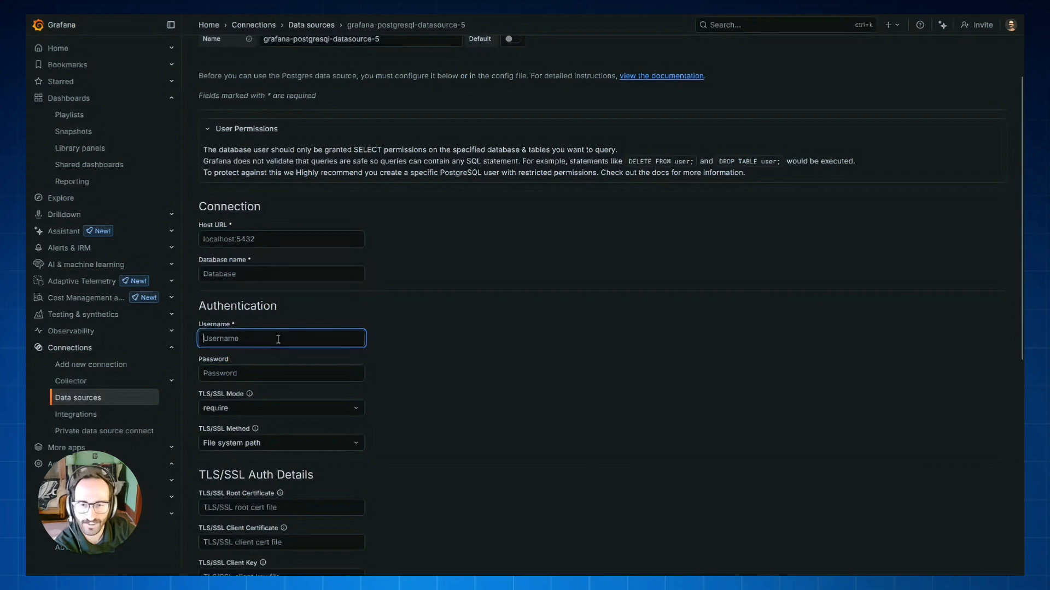
pyautogui.press('Tab')
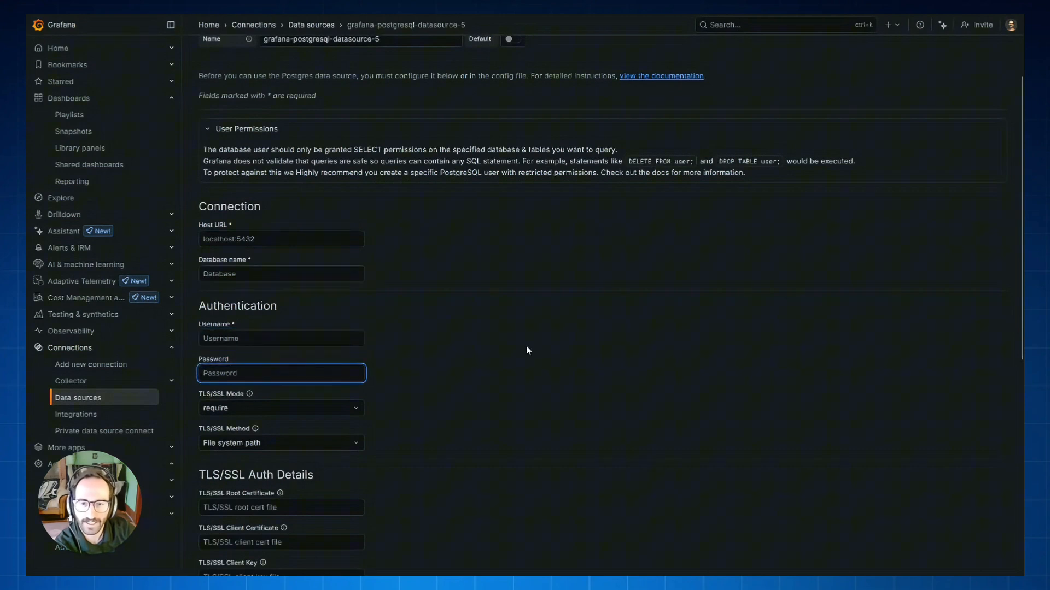
pyautogui.scroll(-2, 526, 346)
pyautogui.scroll(-4, 526, 346)
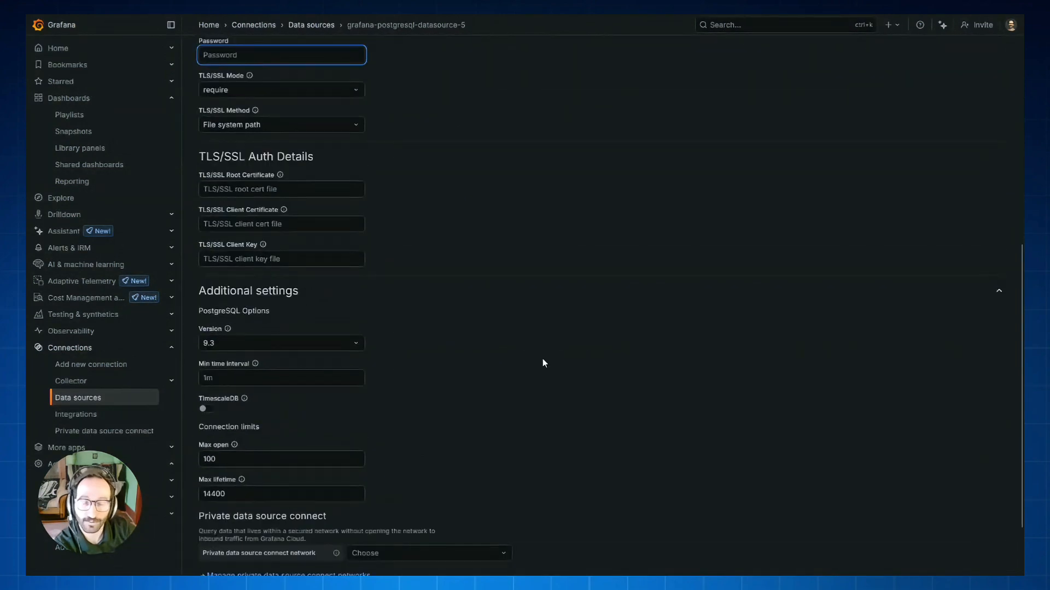
pyautogui.scroll(-1, 544, 363)
pyautogui.scroll(-1, 643, 358)
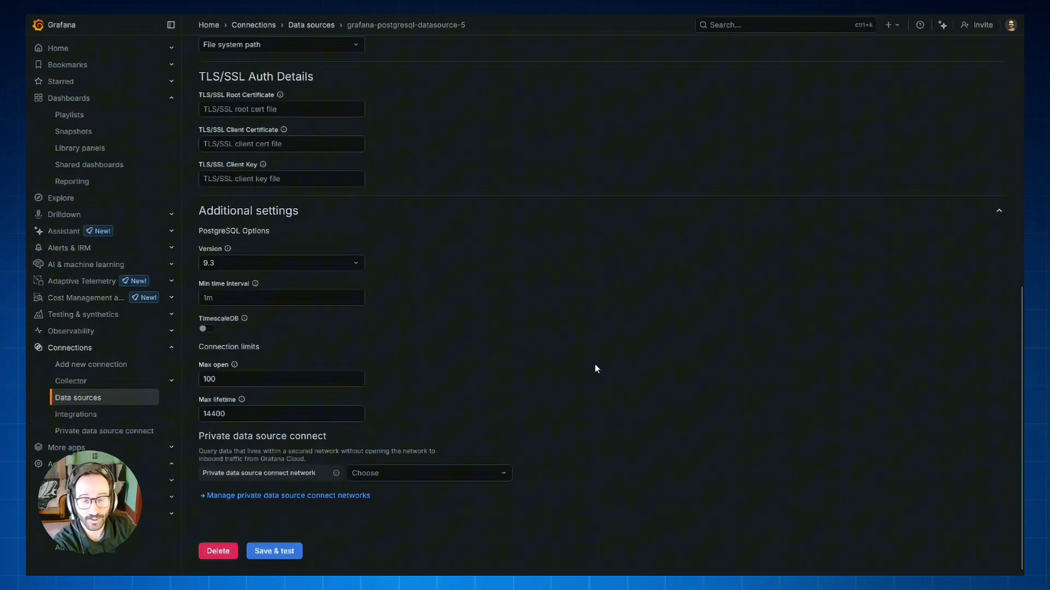
pyautogui.scroll(10, 736, 391)
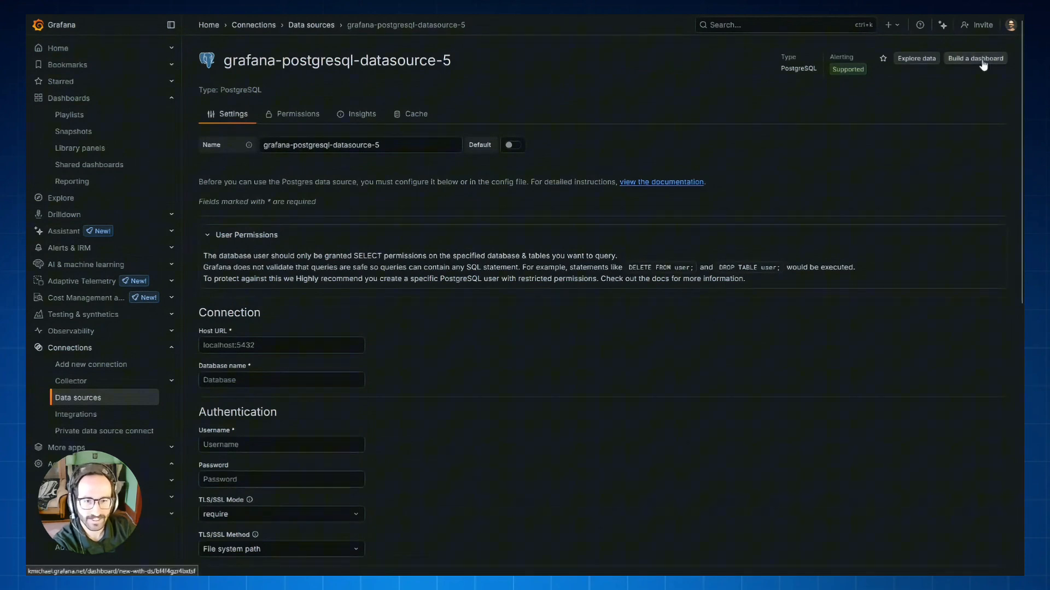
# Build a new dashboard with a visualization that uses the PostgreSQL Real data source
pyautogui.click(982, 60)
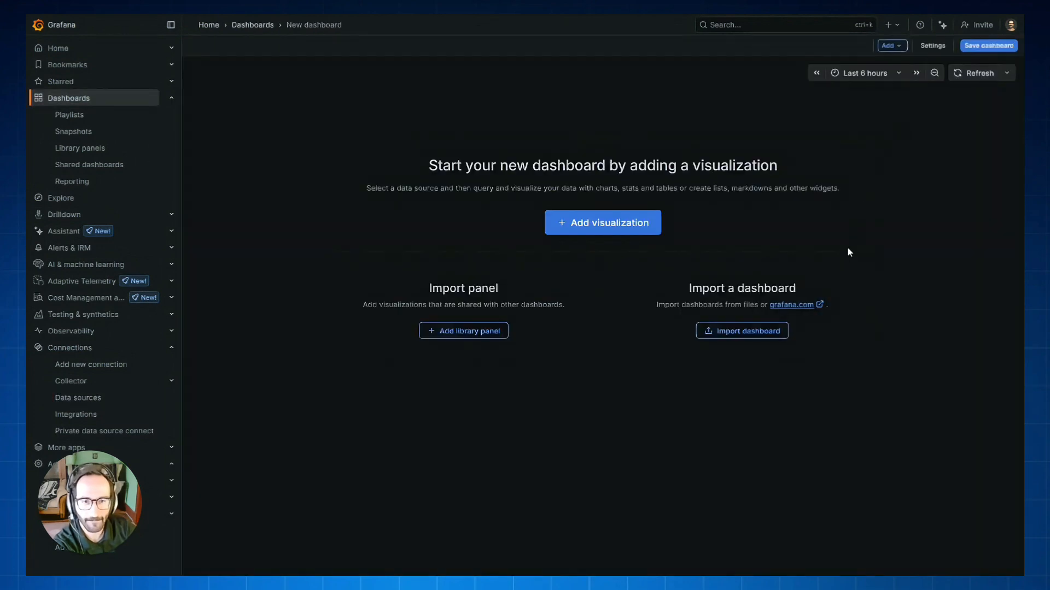
pyautogui.click(626, 224)
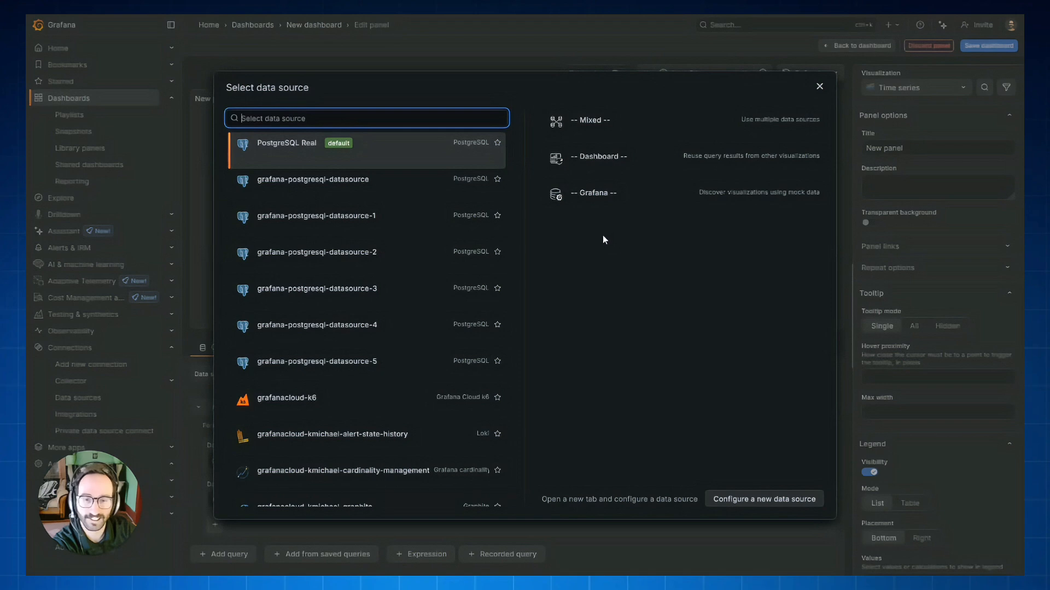
pyautogui.click(359, 152)
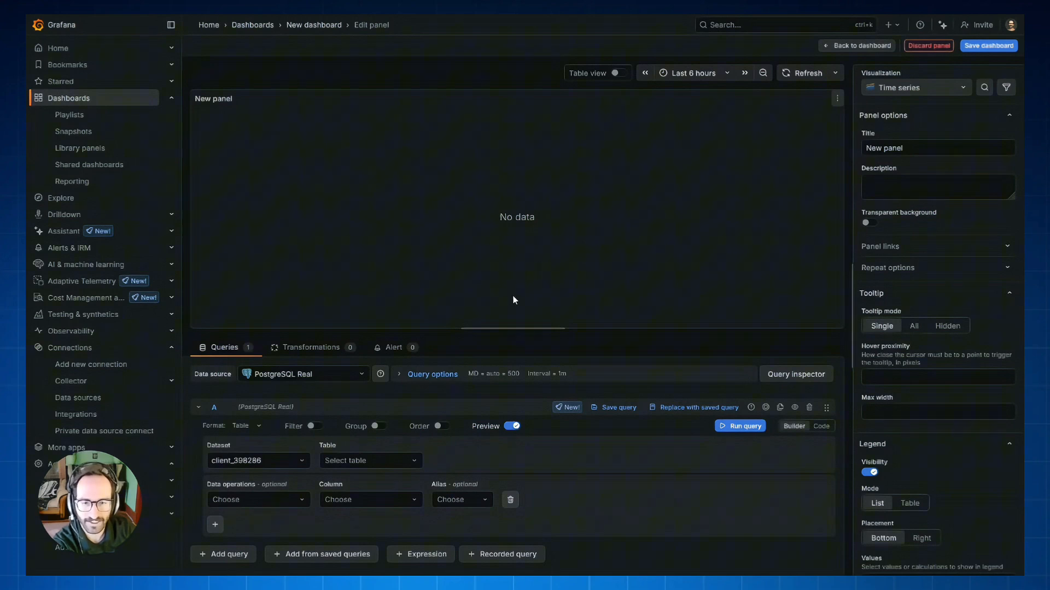
# Run a SQL code query for device 10210029's board_voltage values over time from raw_telematics_data.inputs and zoom the chart to the data
pyautogui.click(824, 427)
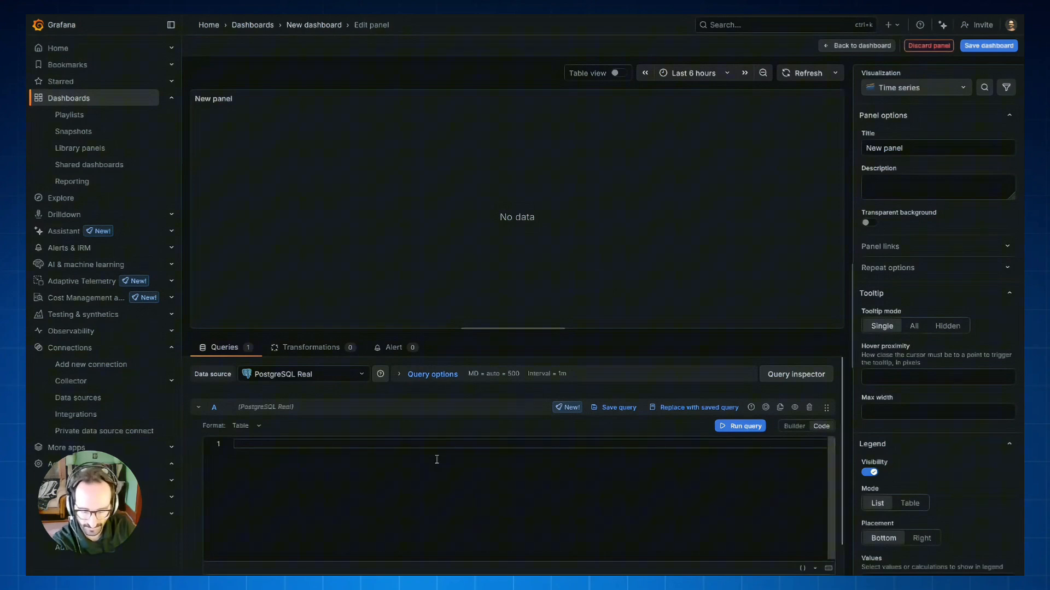
pyautogui.write("SELECT   $__time(device_time),   cast(value as decimal) as value FROM raw_telematics_data.inputs WHERE 1=1   AND device_id = 10210029   AND sensor_name = 'board_voltage' ORDER BY device_time;")
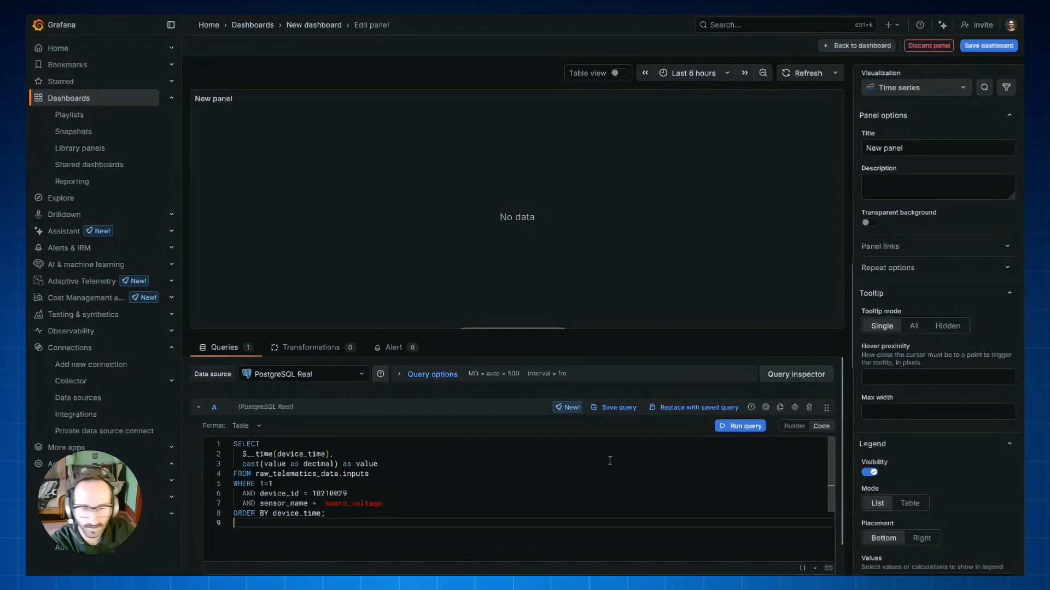
pyautogui.click(736, 427)
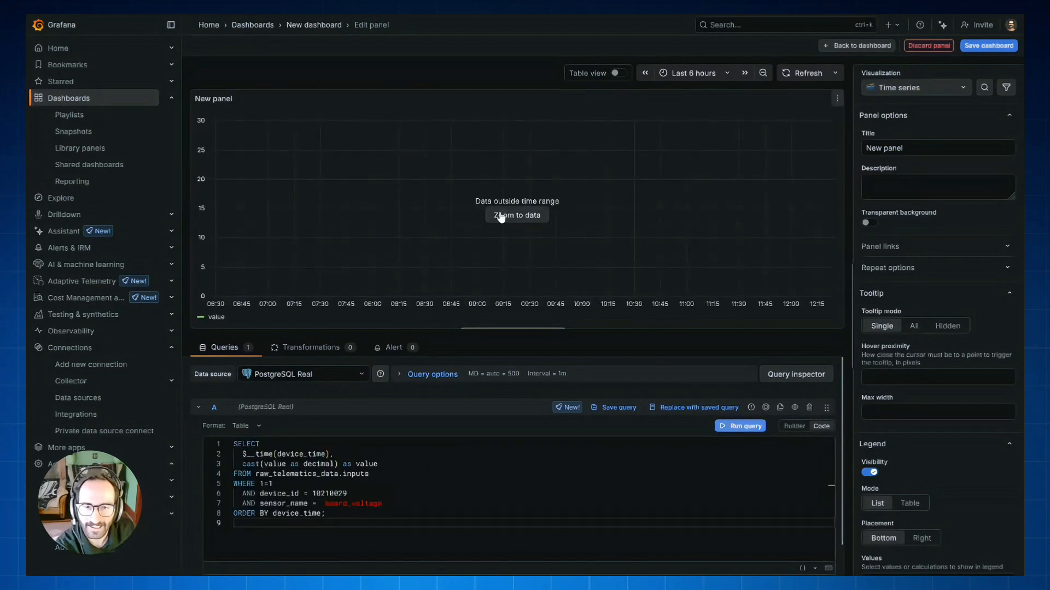
pyautogui.click(523, 216)
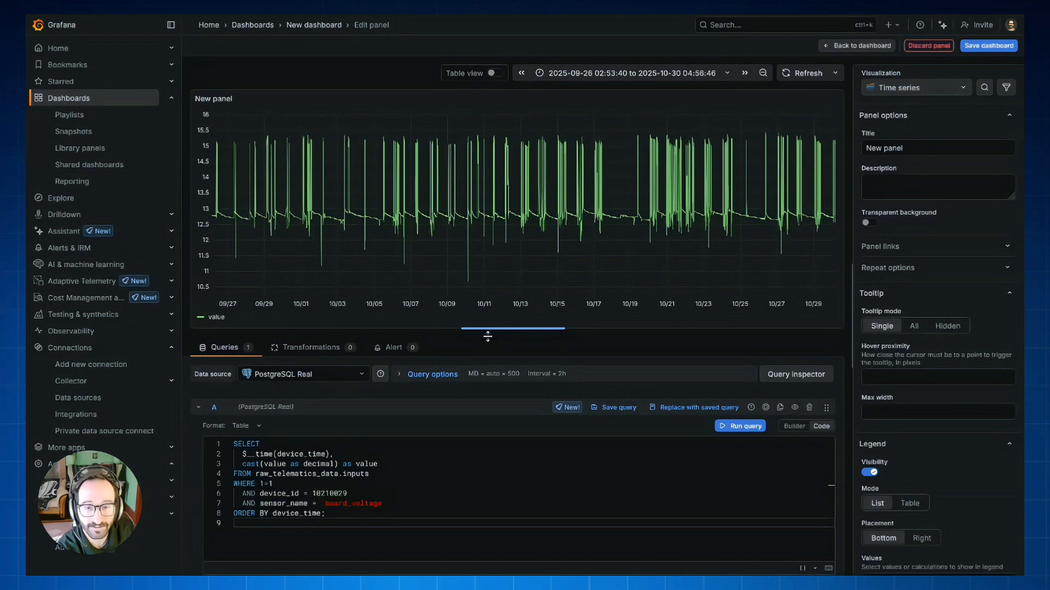
# Save the new dashboard and return from the panel editor to the dashboard view
pyautogui.click(988, 47)
pyautogui.click(601, 217)
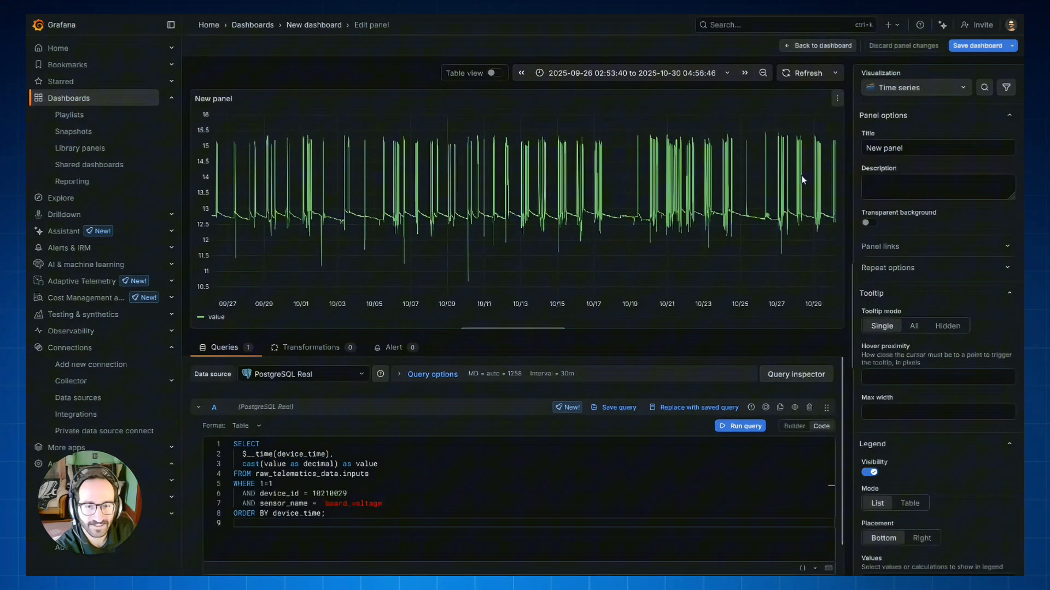
pyautogui.click(816, 46)
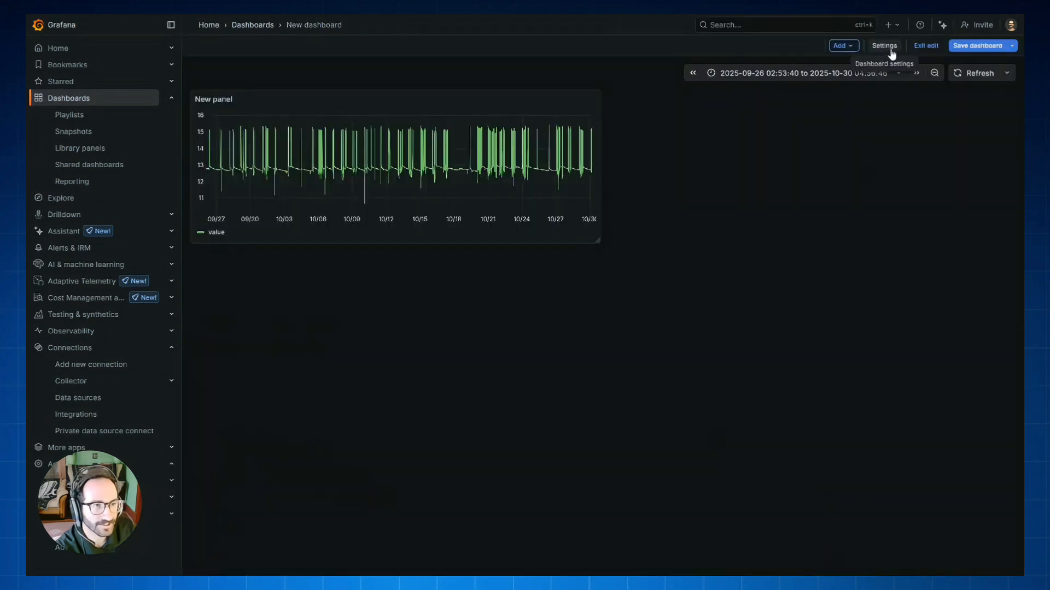
# Add a query variable in the dashboard settings with both name and label set to object
pyautogui.click(879, 49)
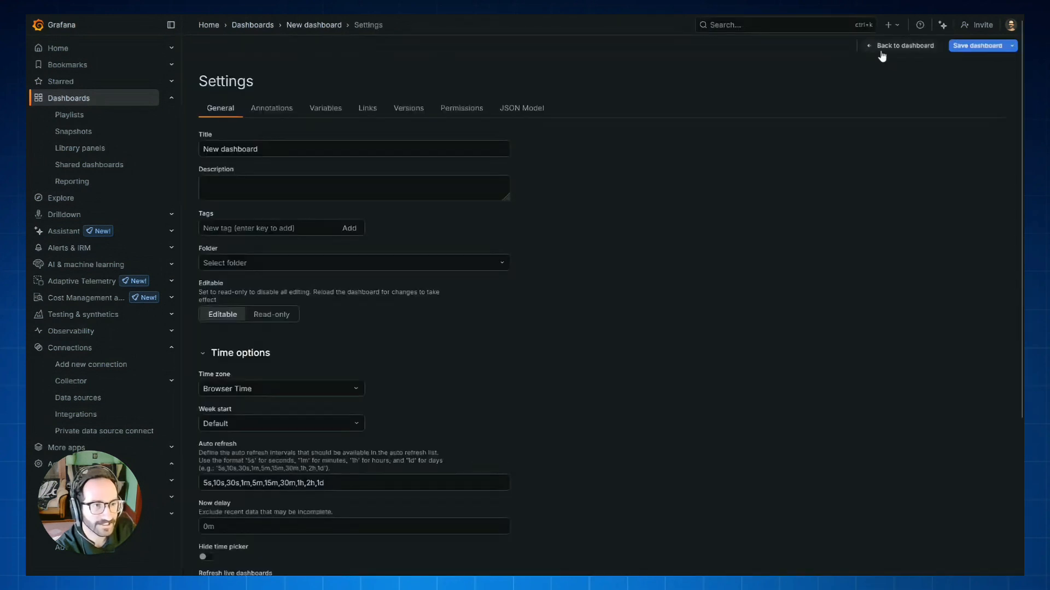
pyautogui.click(323, 115)
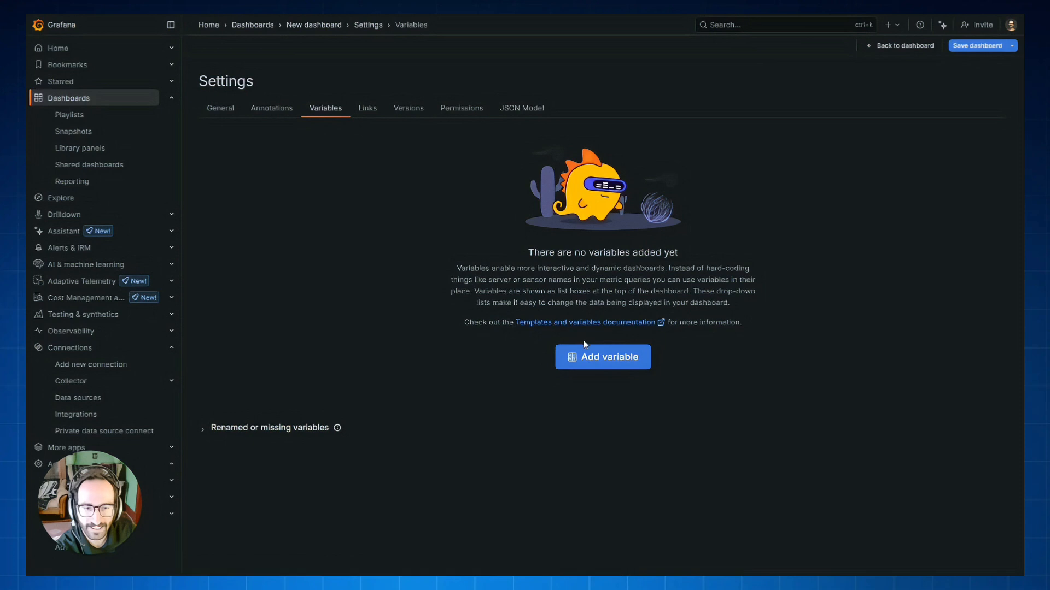
pyautogui.click(599, 358)
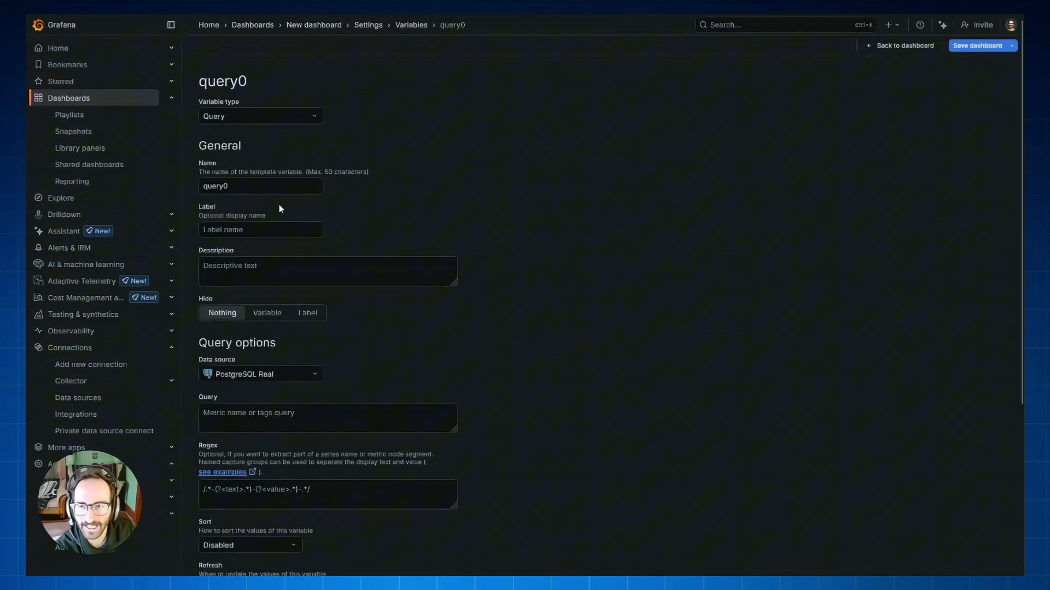
pyautogui.doubleClick(255, 186)
pyautogui.write('obj')
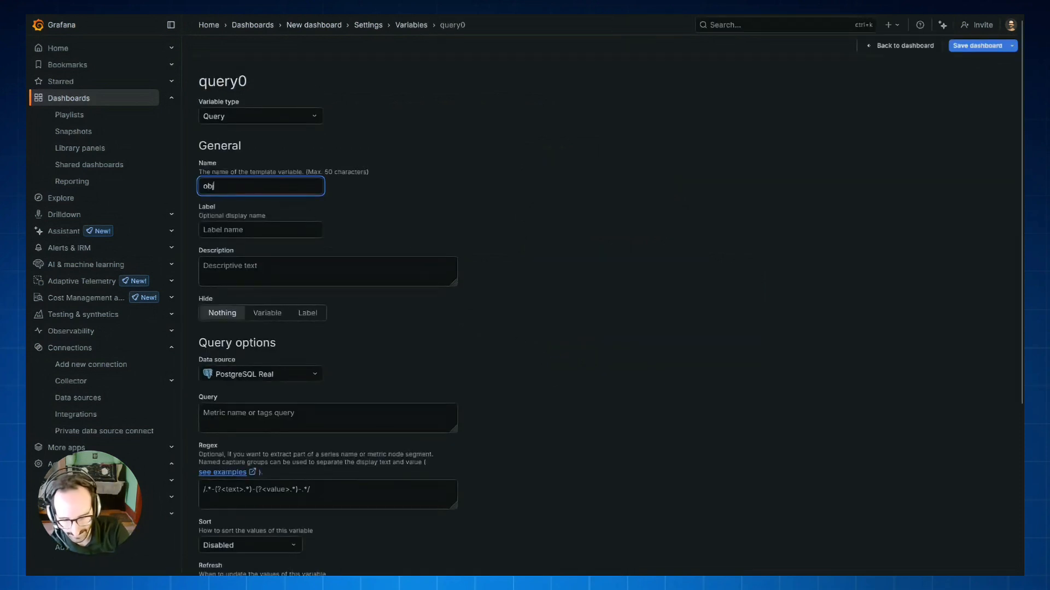
pyautogui.write('ect')
pyautogui.click(263, 230)
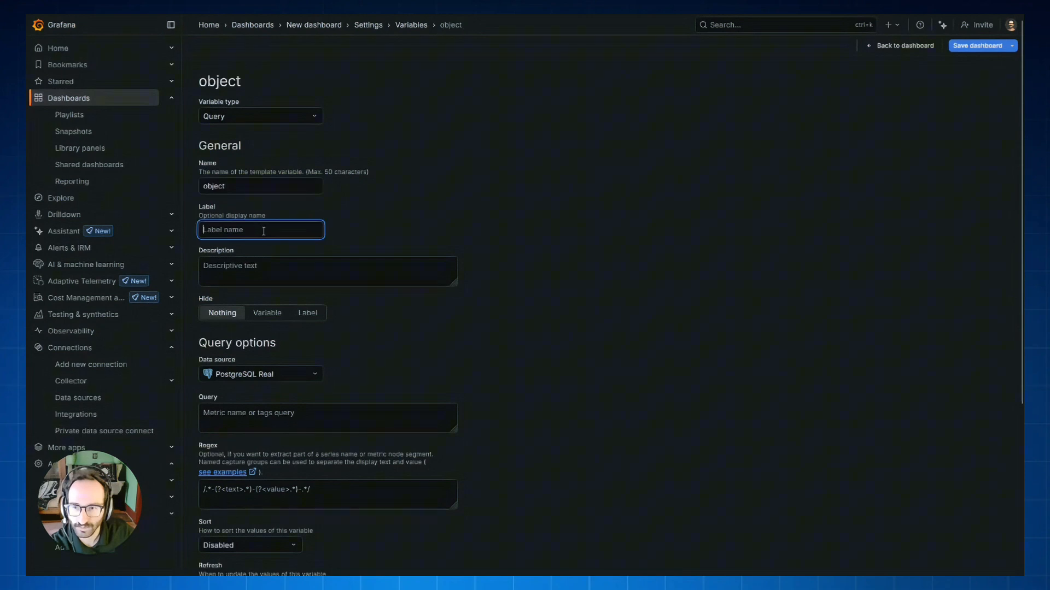
pyautogui.write('object')
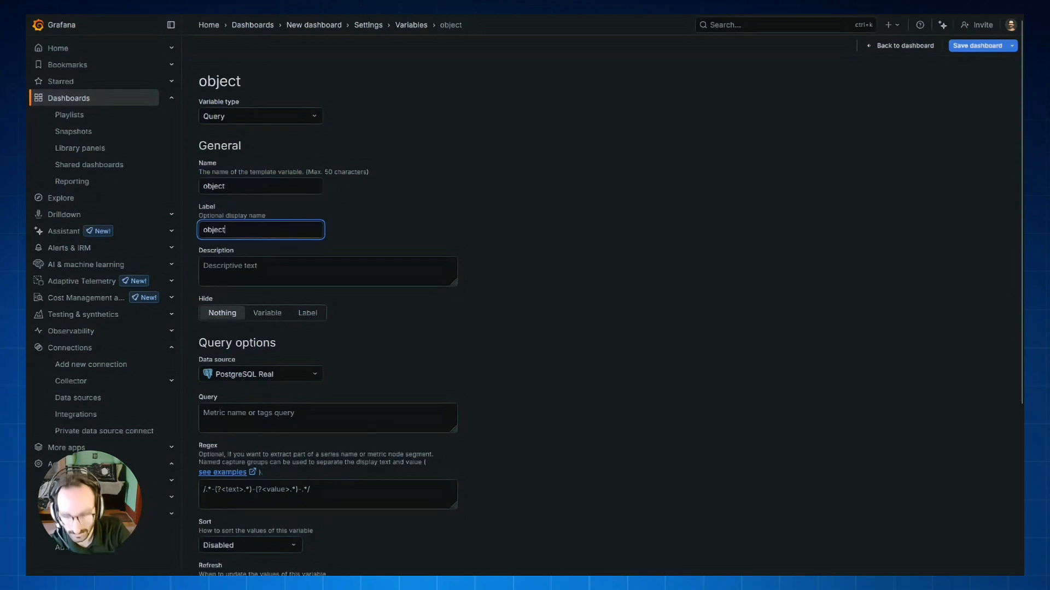
pyautogui.click(691, 345)
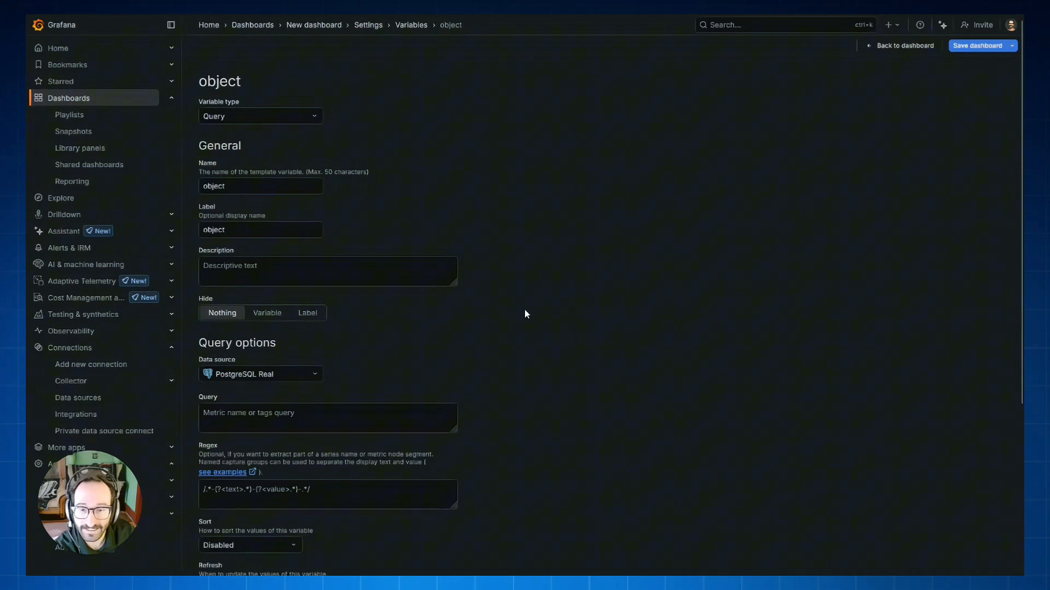
# Paste a query returning device_id AS __value from raw_business_data.objects into the object variable and run it to preview the values
pyautogui.scroll(-2, 507, 316)
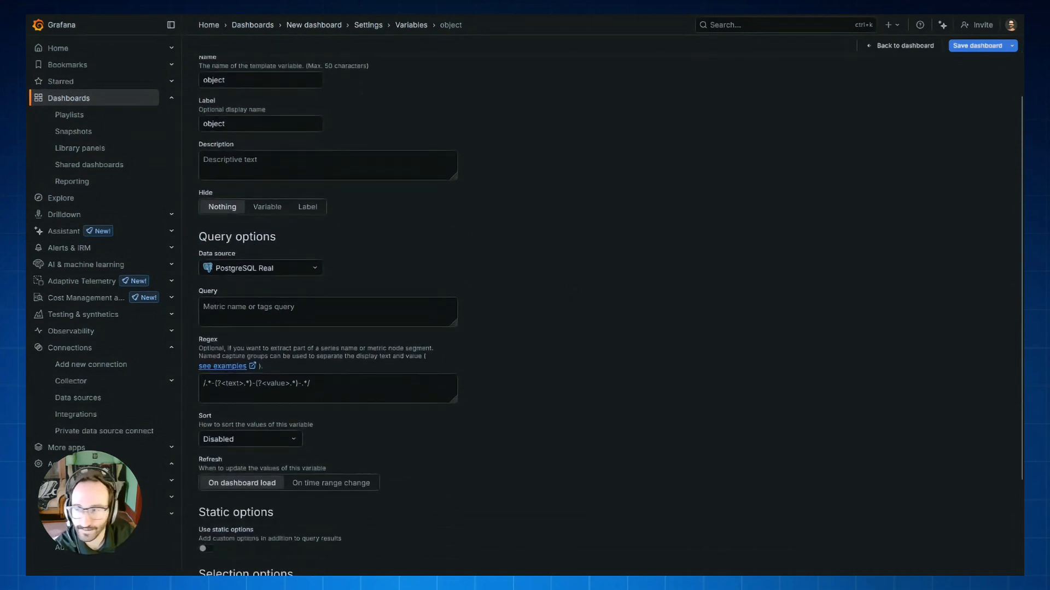
pyautogui.click(258, 307)
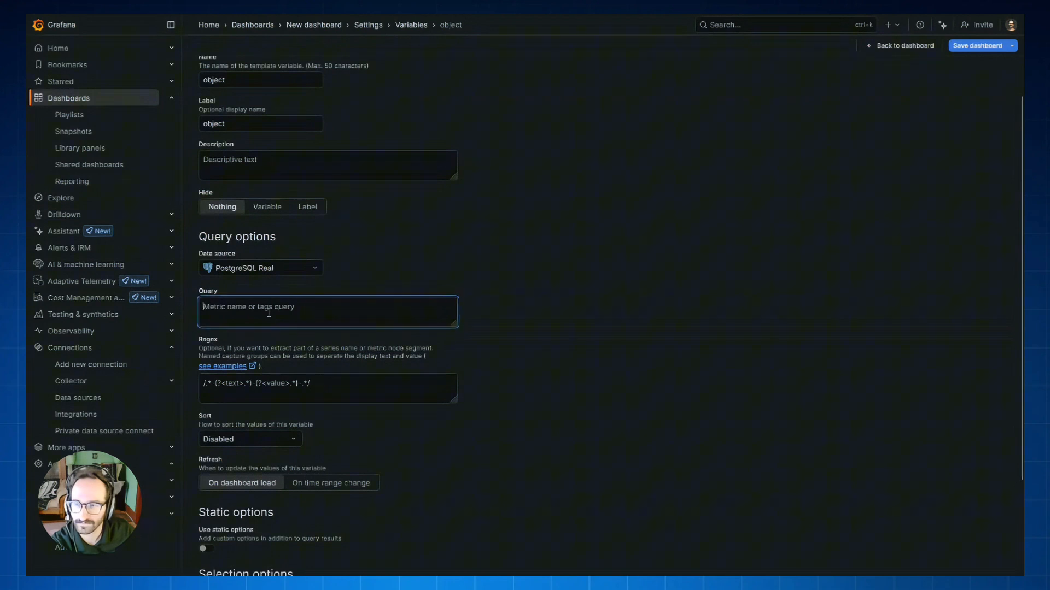
pyautogui.hotkey('ctrl', 'v')
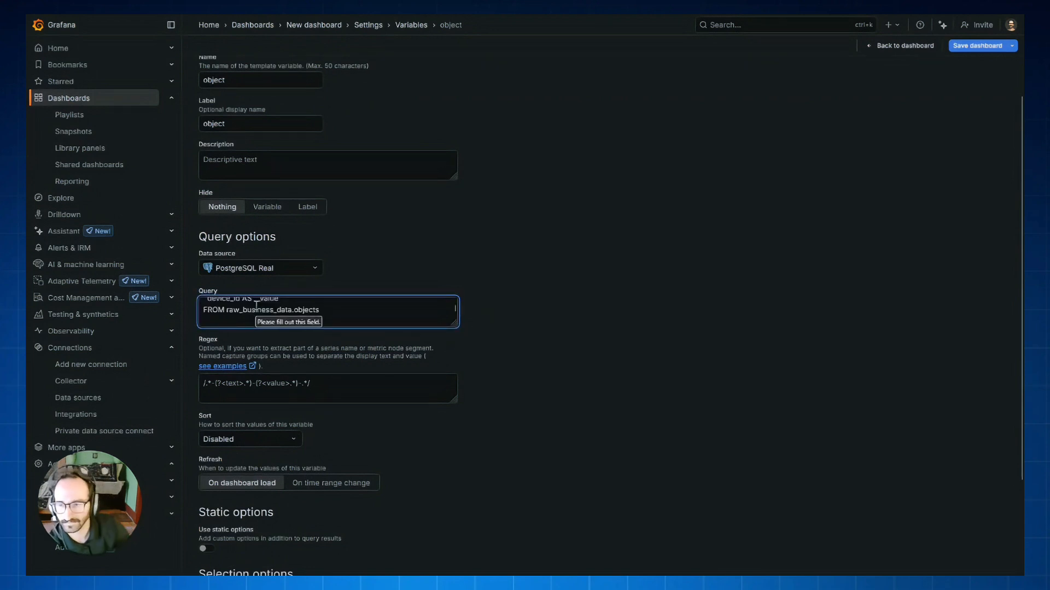
pyautogui.scroll(-2, 602, 295)
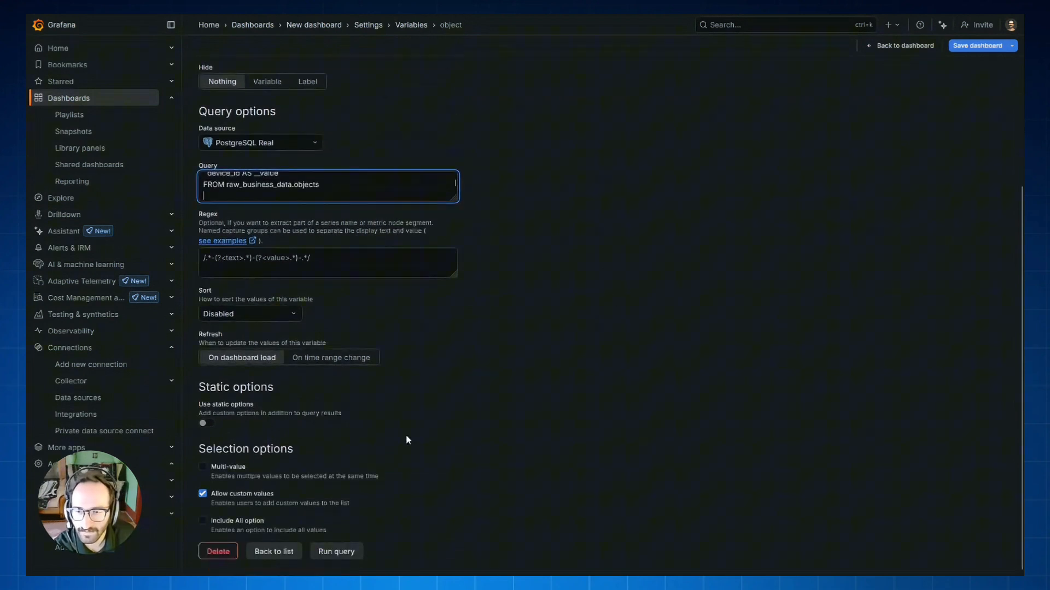
pyautogui.click(329, 552)
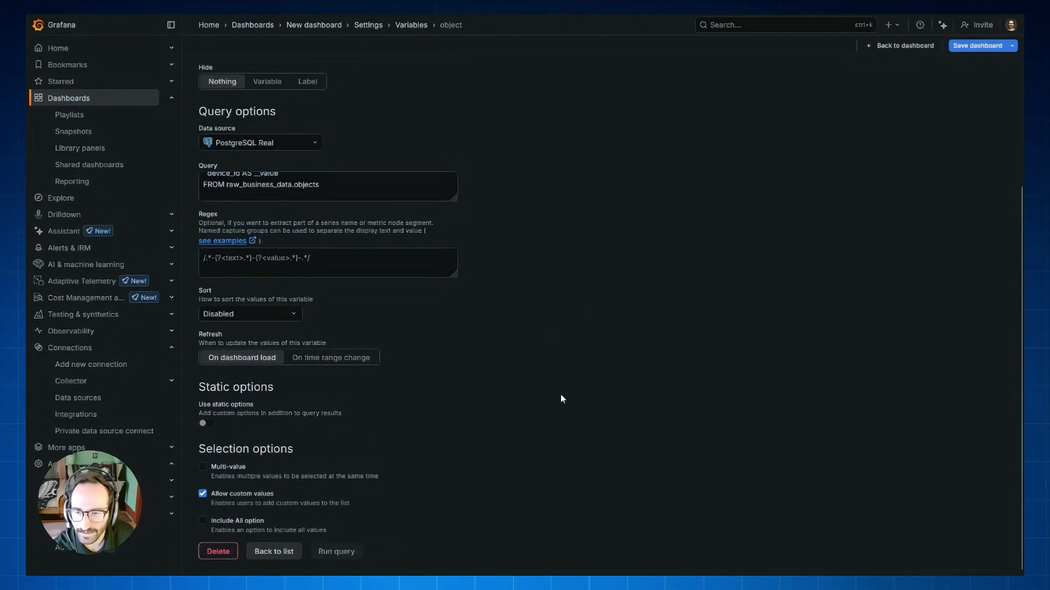
pyautogui.scroll(-2, 562, 396)
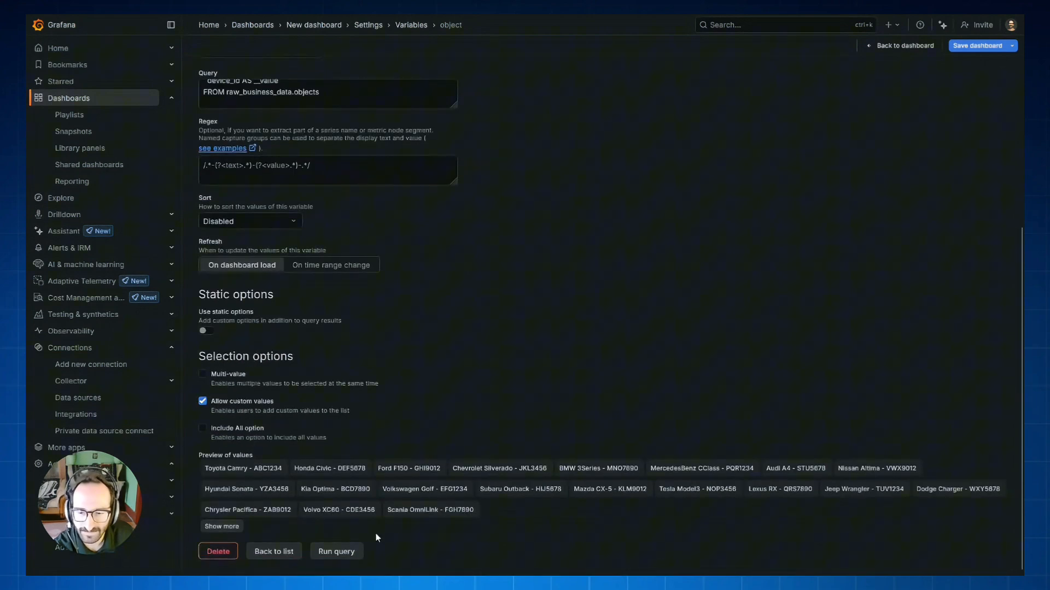
pyautogui.scroll(5, 395, 424)
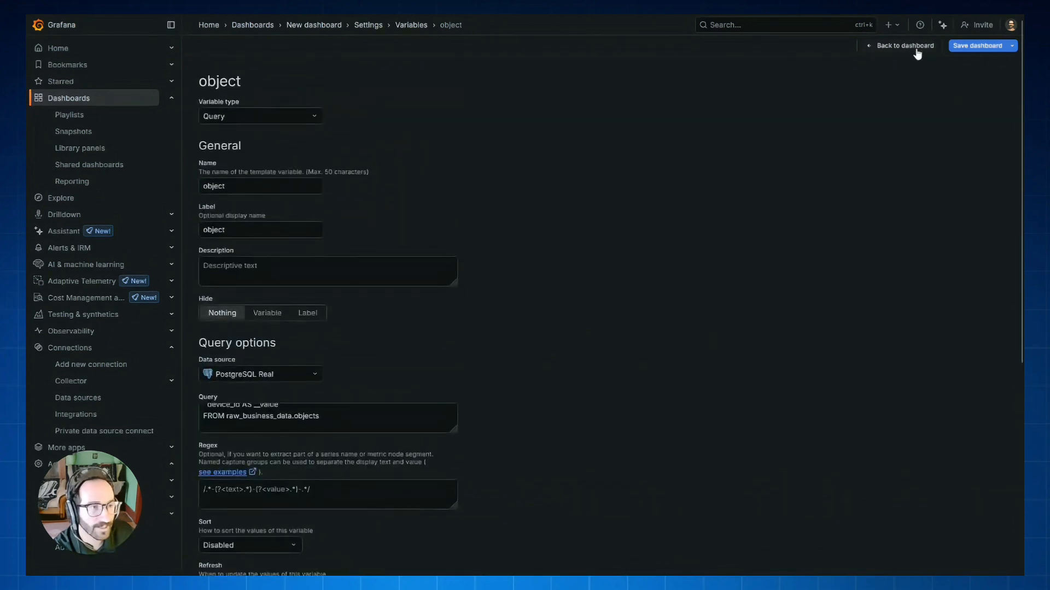
# Return to the dashboard and open the voltage chart panel for editing
pyautogui.click(917, 46)
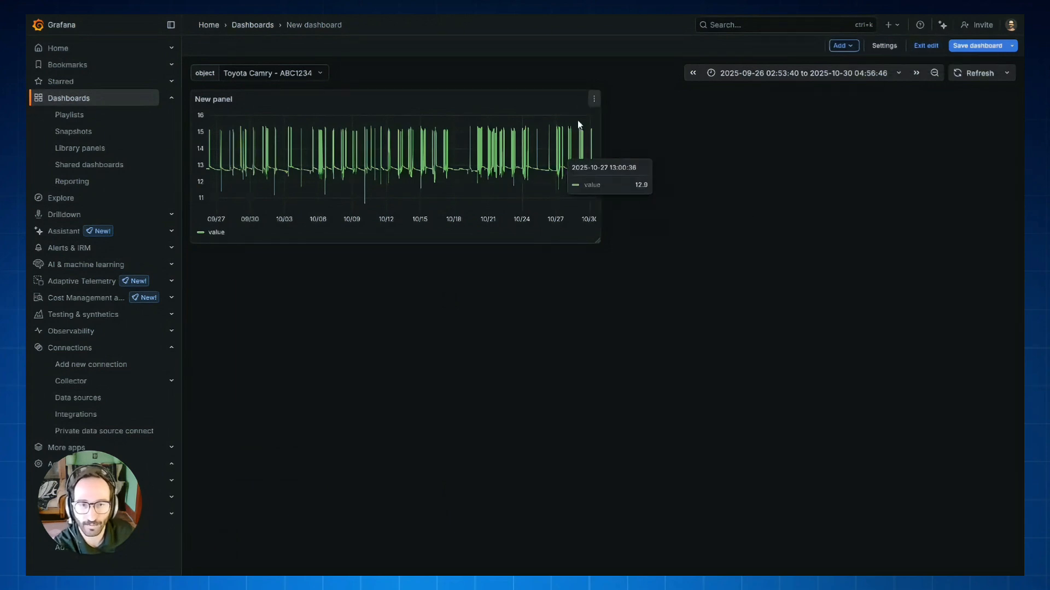
pyautogui.click(593, 99)
pyautogui.click(574, 138)
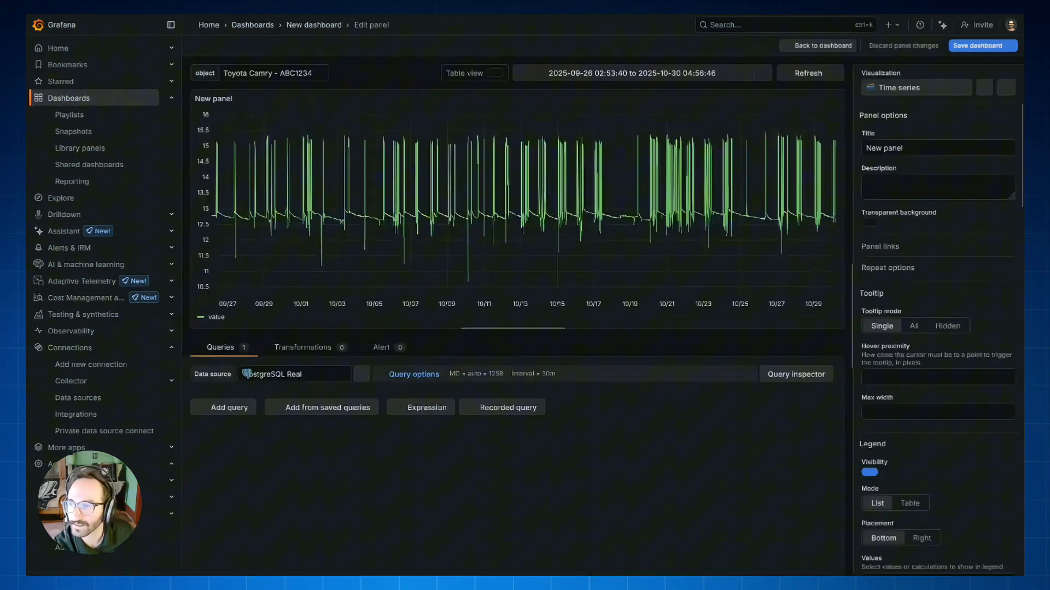
# Replace the voltage panel's query with one that filters device_id by $object, and run it
pyautogui.scroll(1, 233, 542)
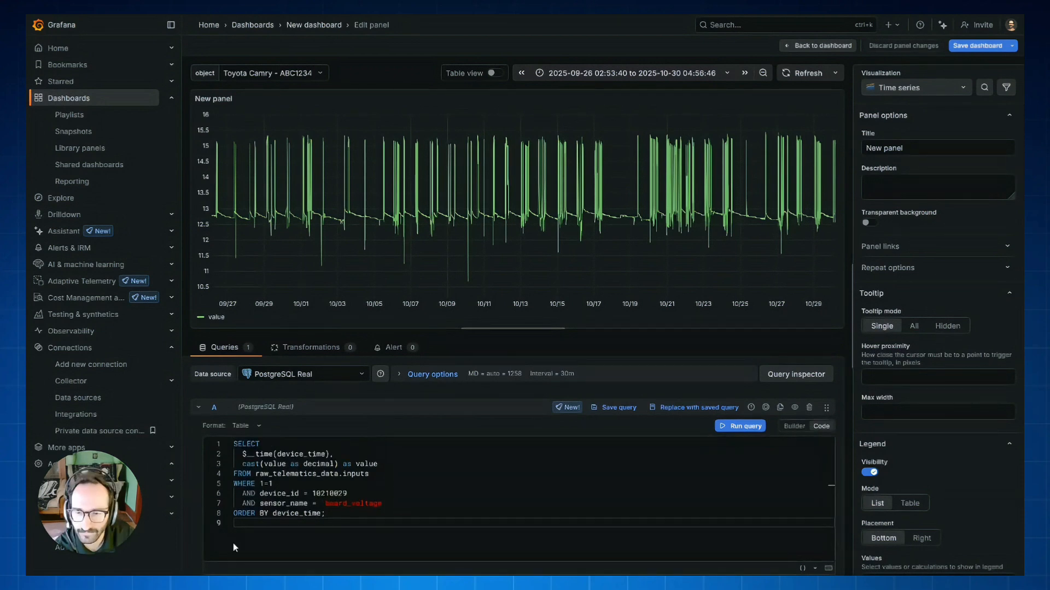
pyautogui.moveTo(233, 543); pyautogui.dragTo(198, 429)
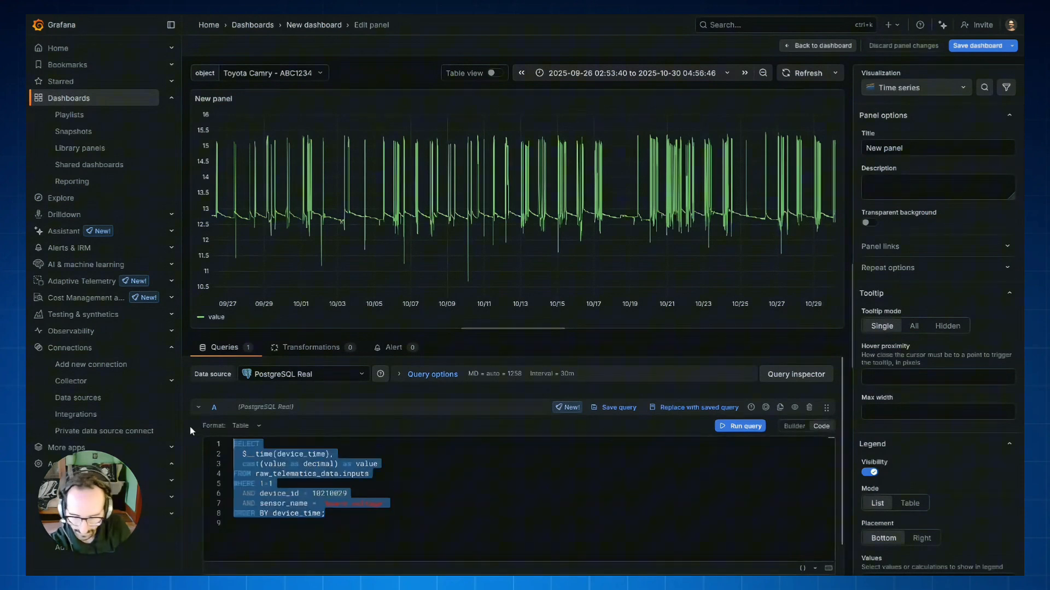
pyautogui.write("SELECT   $__time(device_time),   cast(value as decimal) as value FROM raw_telematics_data.inputs WHERE 1=1   AND device_id = $object   AND sensor_name = 'board_voltage' ORDER BY device_time;")
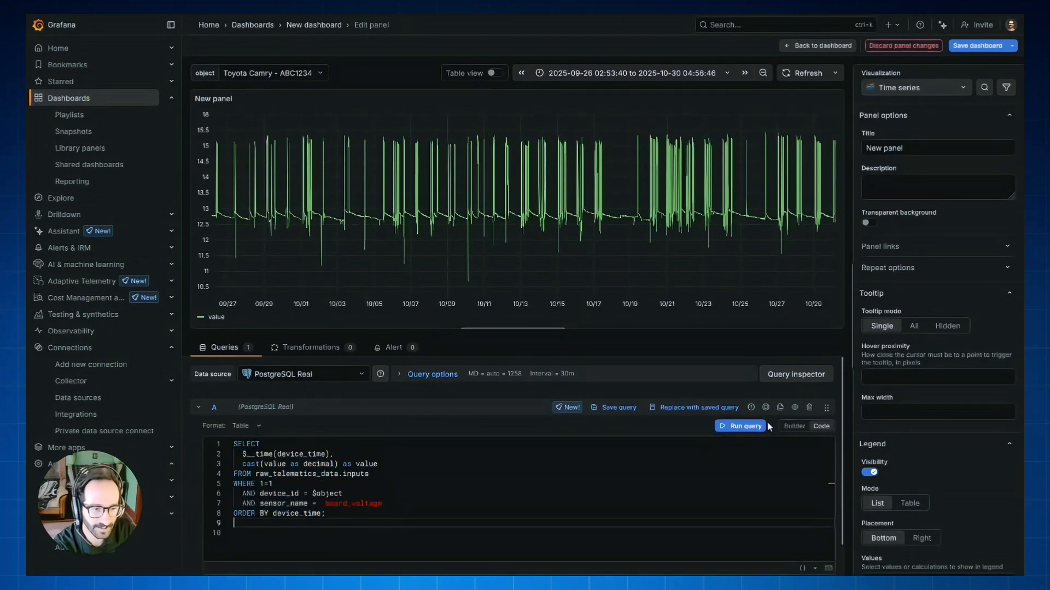
pyautogui.click(765, 426)
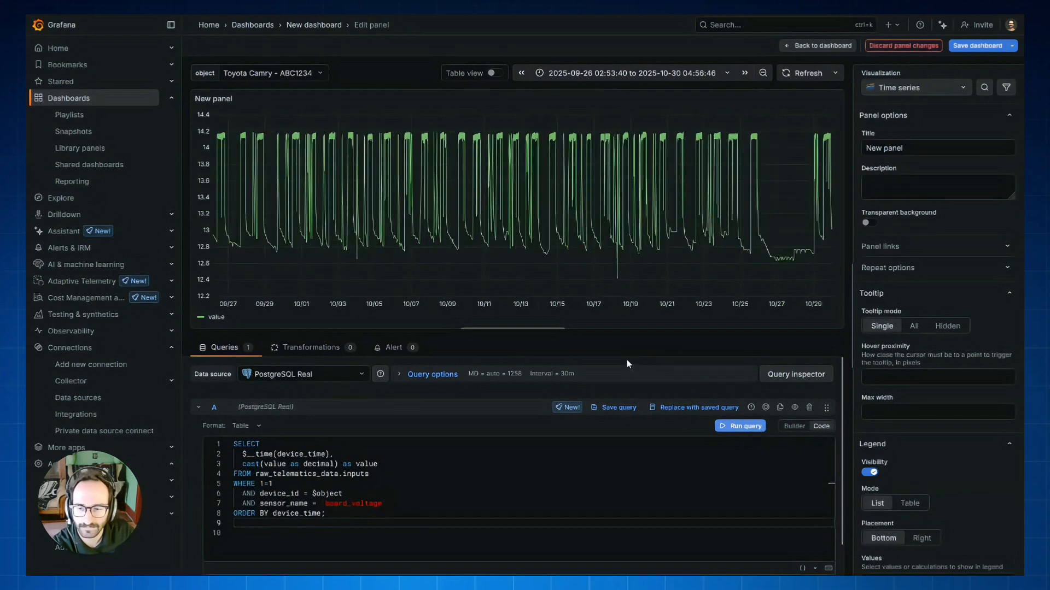
# Switch the object variable to the BMW 3Series, then save the dashboard and return to its main view
pyautogui.click(288, 79)
pyautogui.click(283, 167)
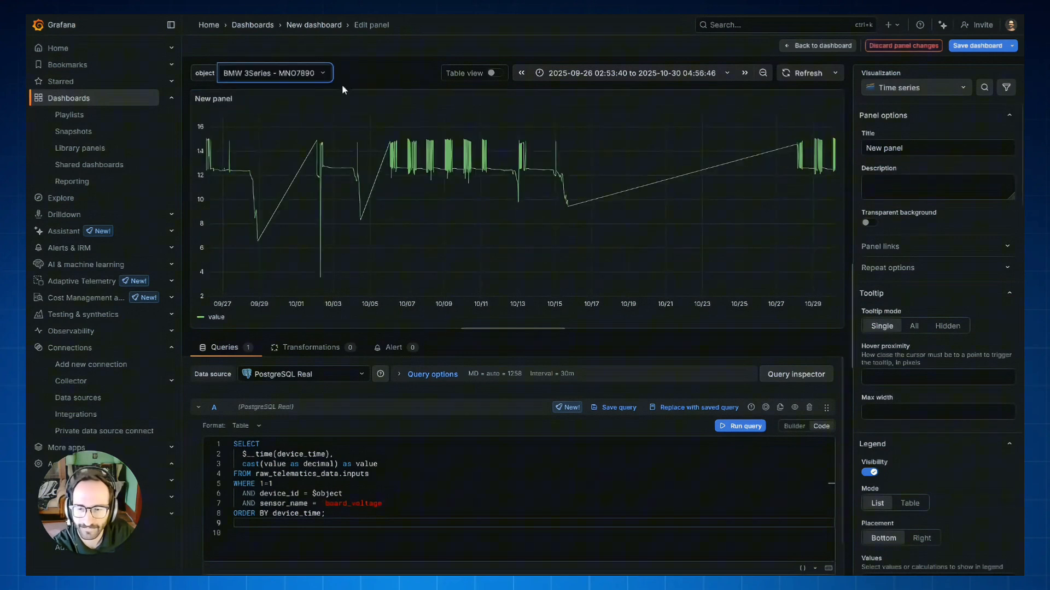
pyautogui.click(977, 45)
pyautogui.click(598, 191)
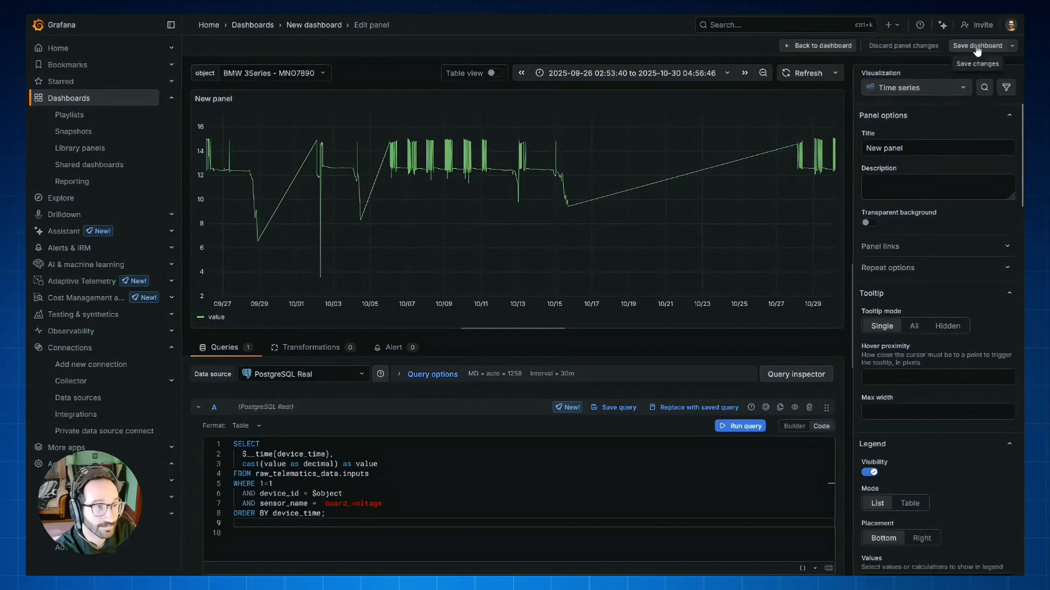
pyautogui.click(840, 47)
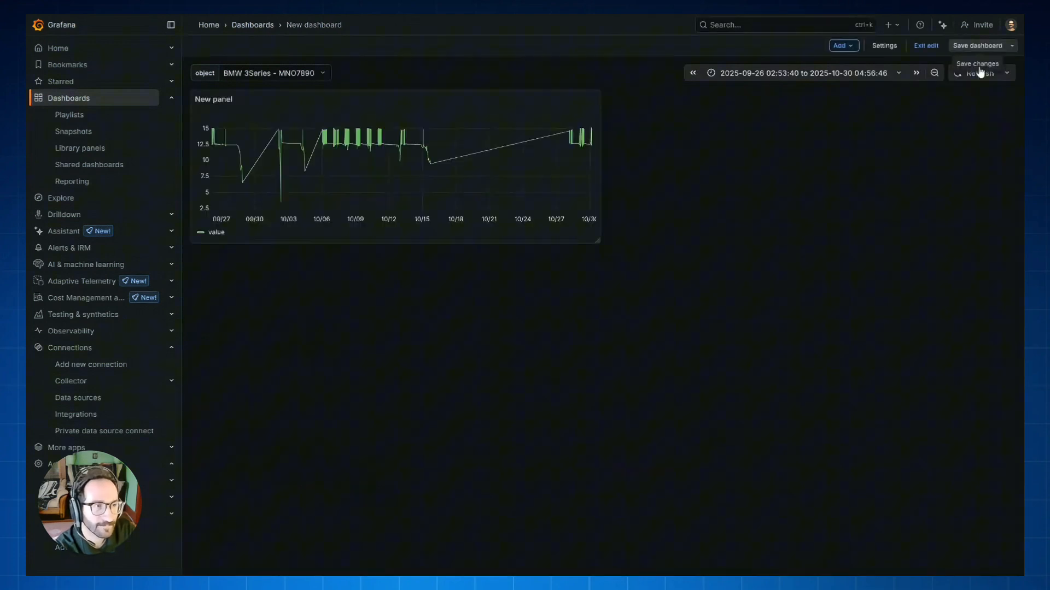
# Exit edit mode and export the dashboard as code, downloading its classic-model JSON file
pyautogui.click(913, 49)
pyautogui.click(957, 47)
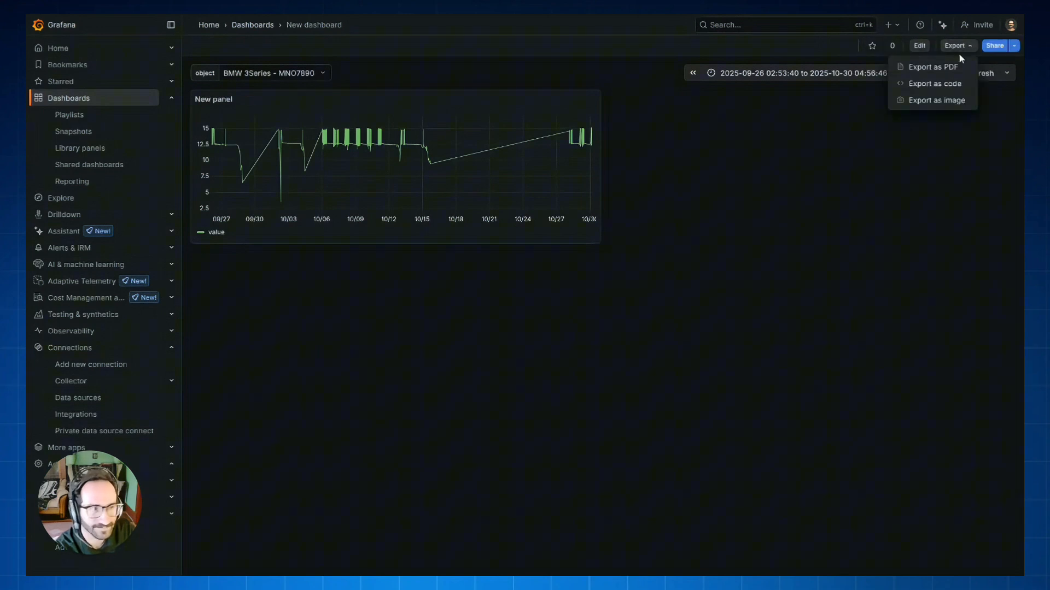
pyautogui.click(960, 86)
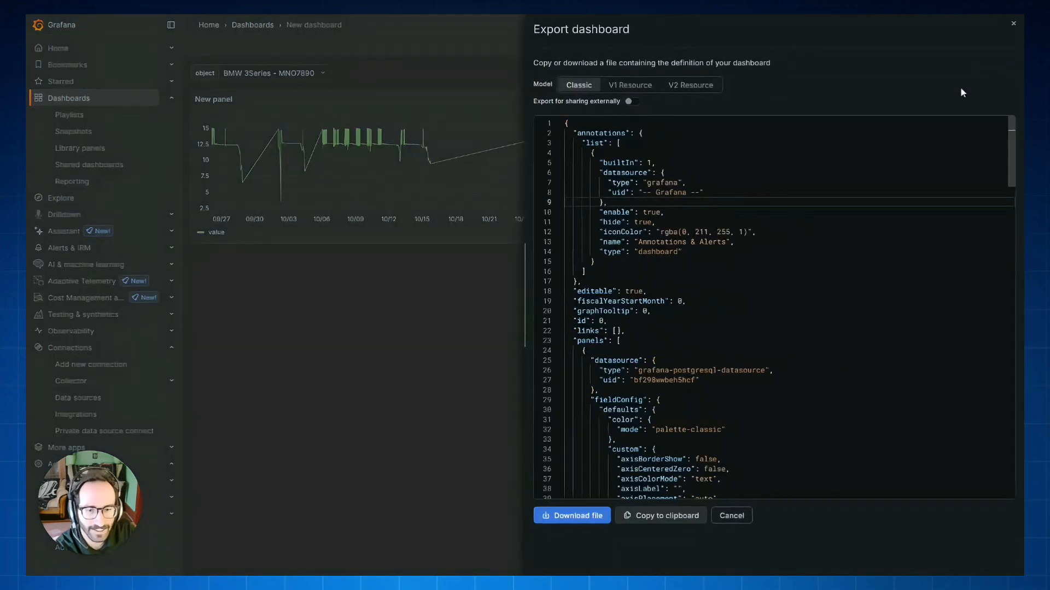
pyautogui.click(579, 518)
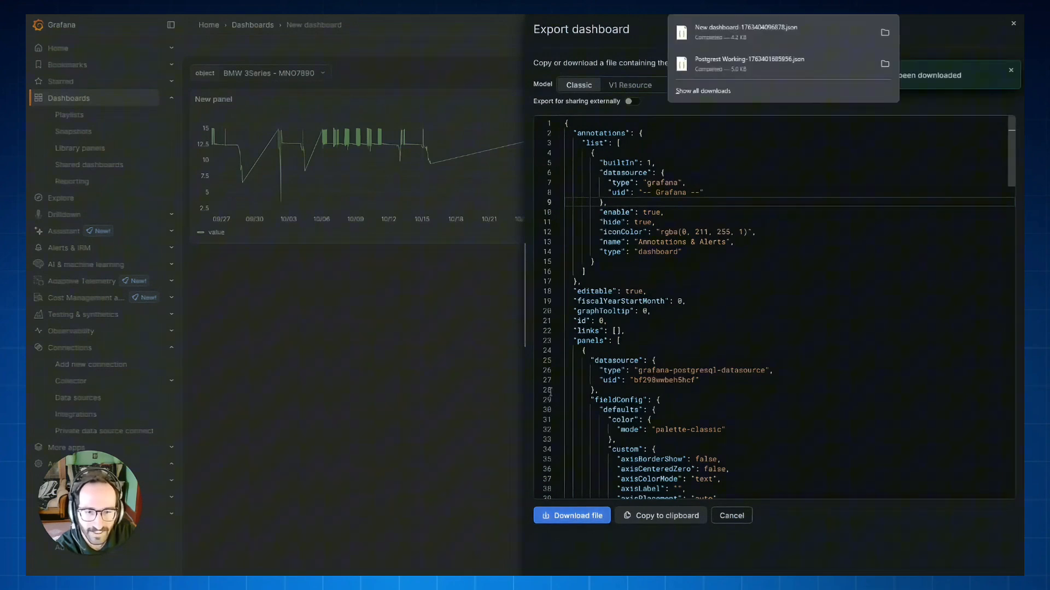
pyautogui.click(448, 382)
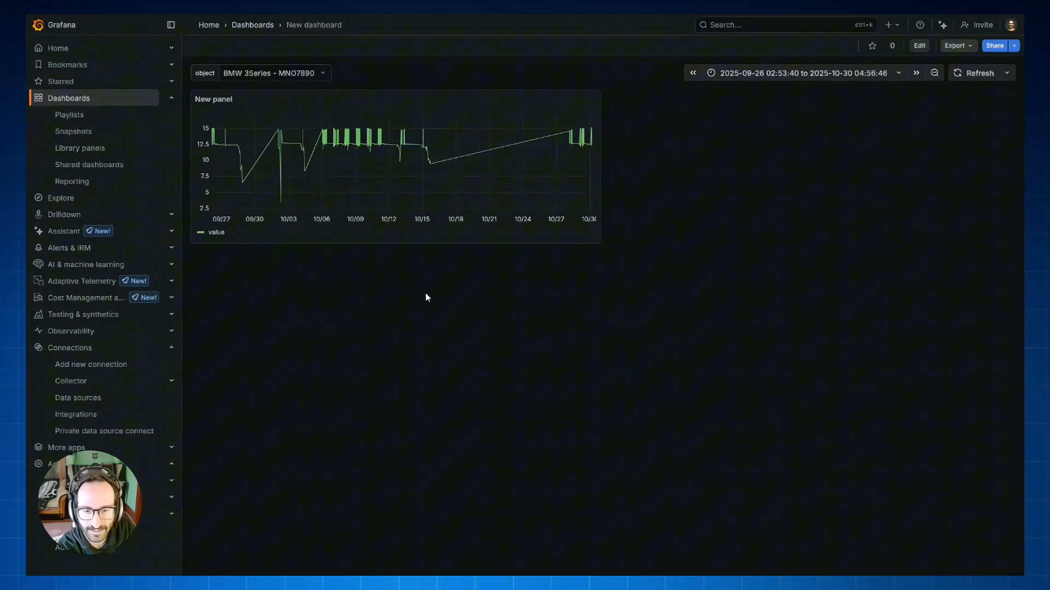
# Start a dashboard import from the dashboards overview and upload New dashboard-1763404096878.json from Downloads
pyautogui.click(66, 49)
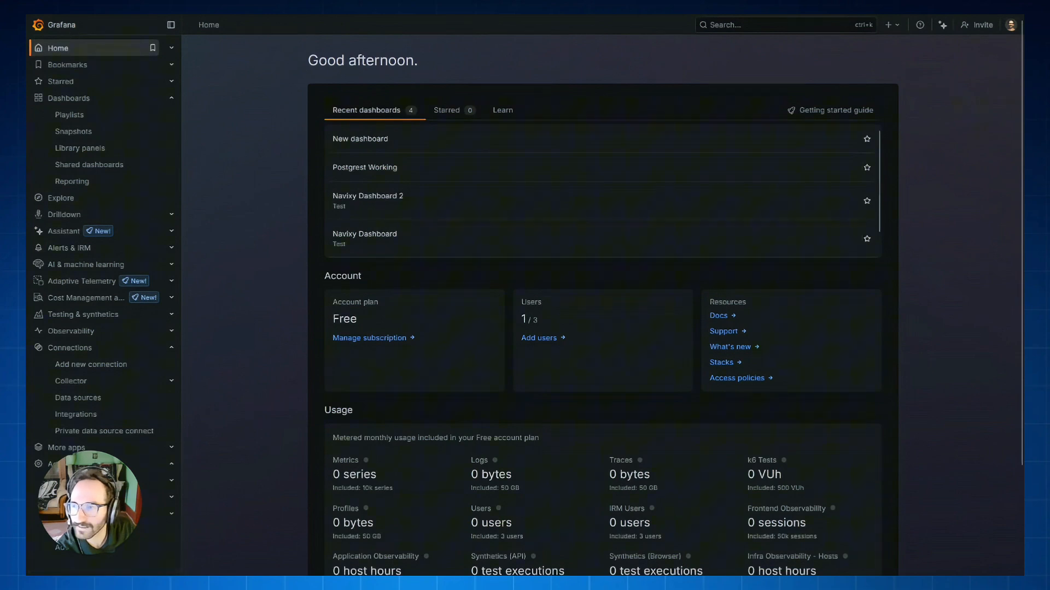
pyautogui.click(81, 101)
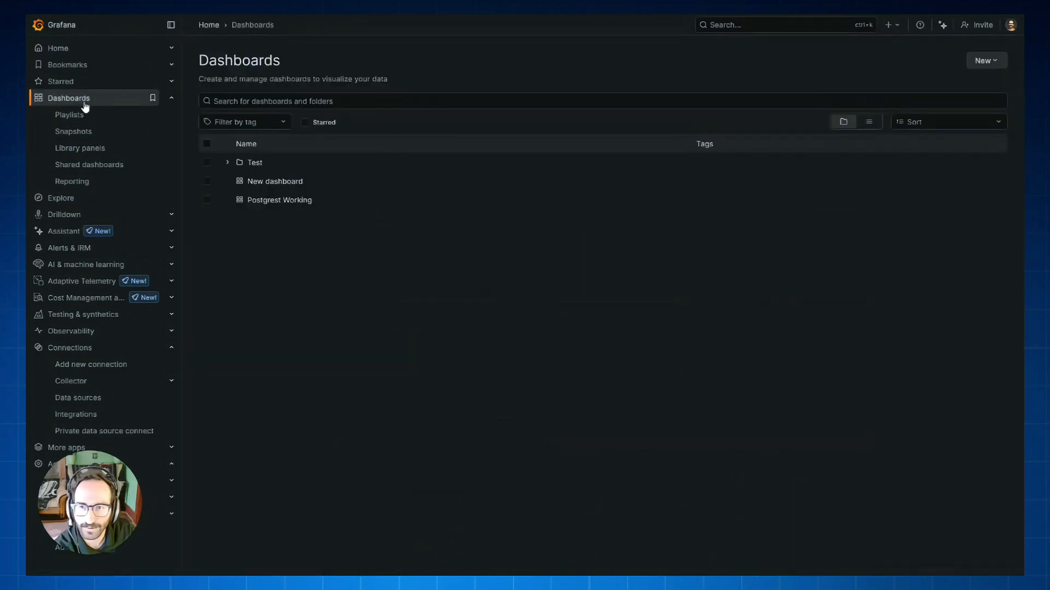
pyautogui.click(984, 61)
pyautogui.click(988, 116)
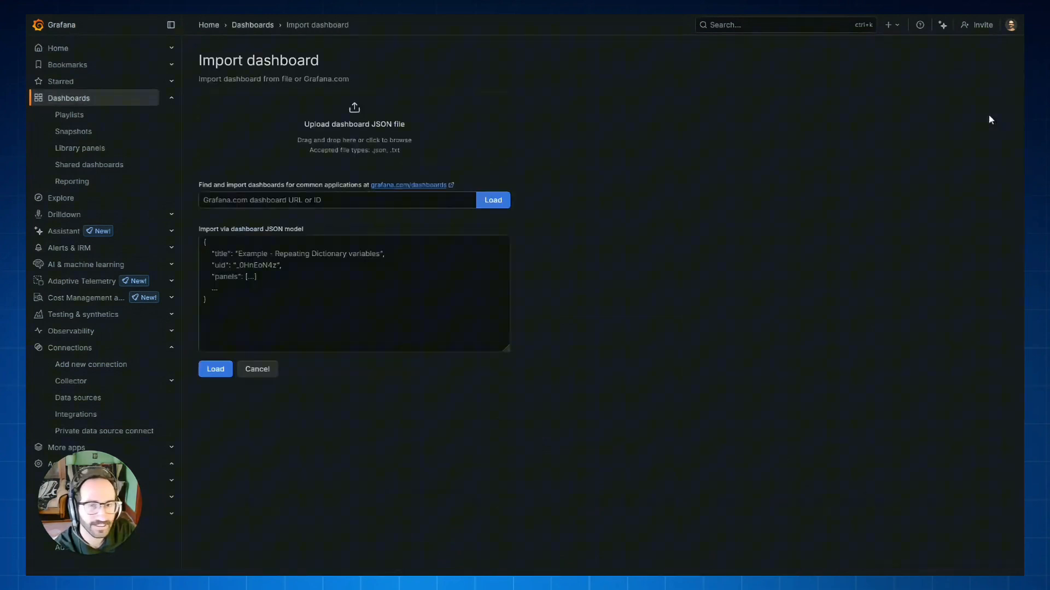
pyautogui.click(365, 117)
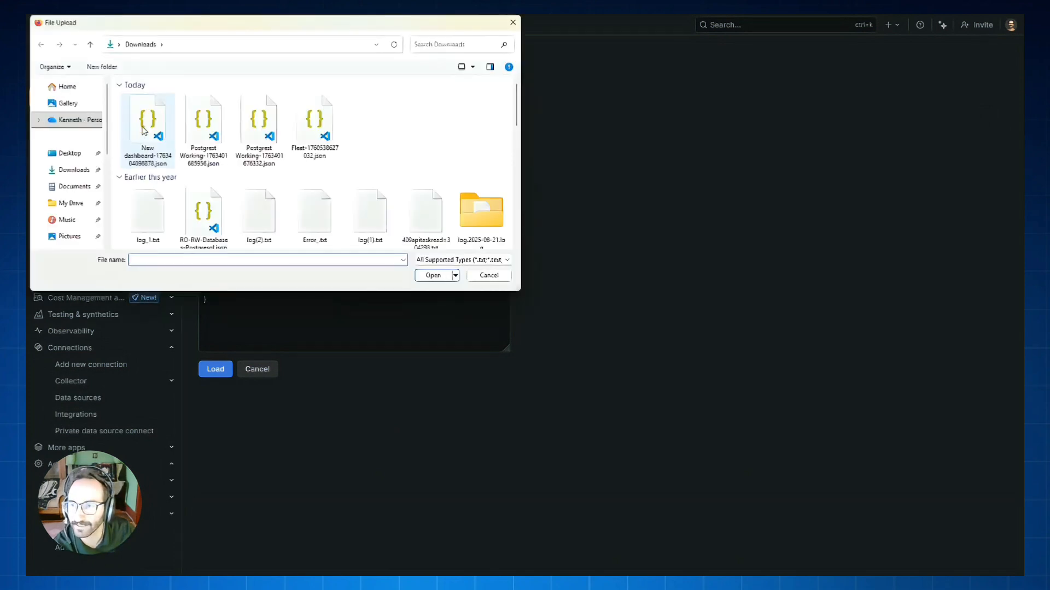
pyautogui.click(143, 130)
pyautogui.click(438, 275)
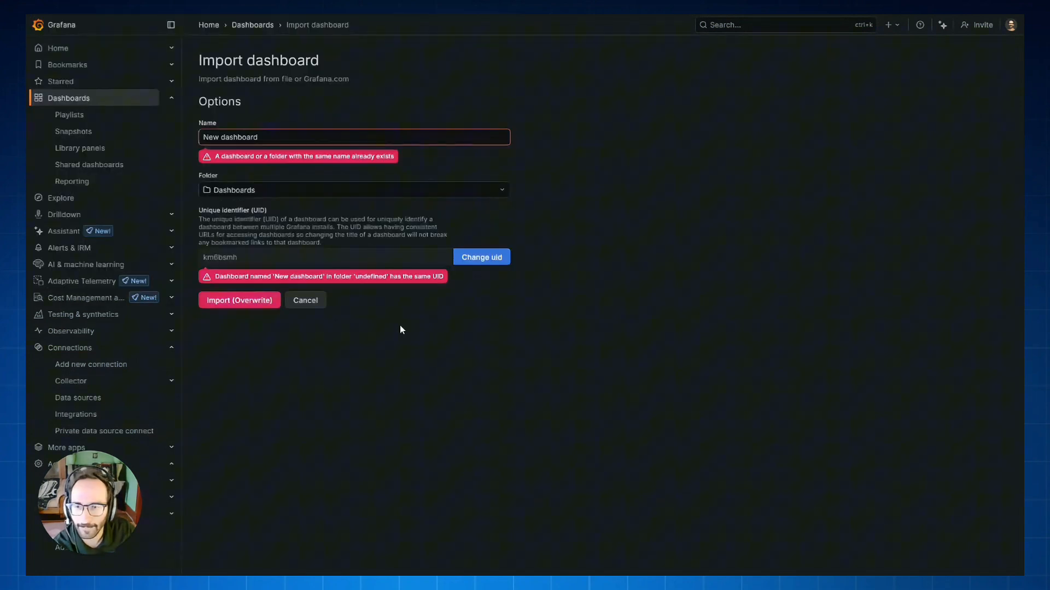
# Import the uploaded dashboard under the name New dashboards, with an s appended to its unique identifier
pyautogui.click(273, 141)
pyautogui.write('s')
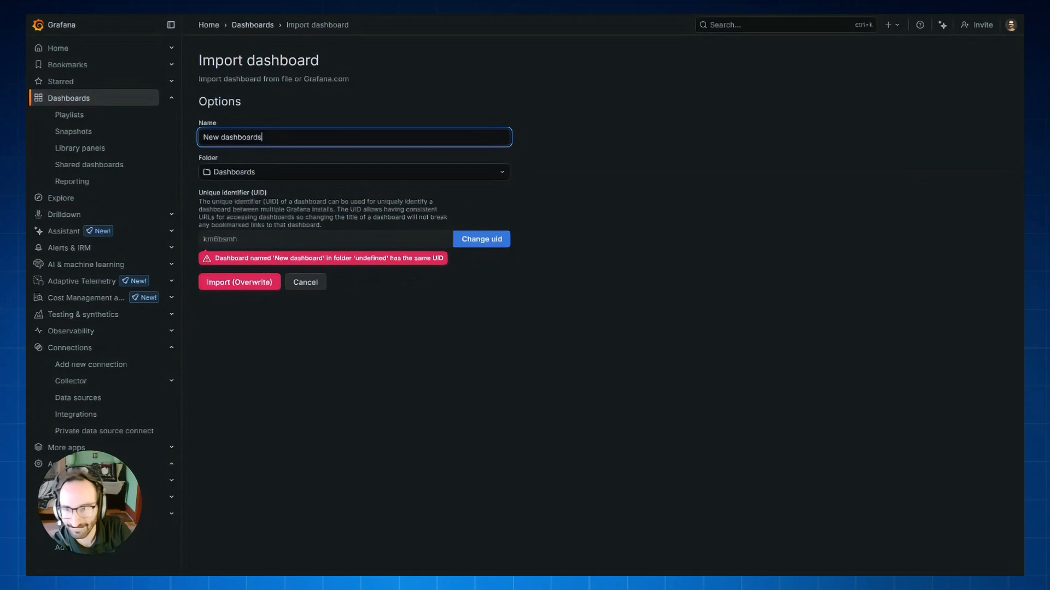
pyautogui.click(483, 239)
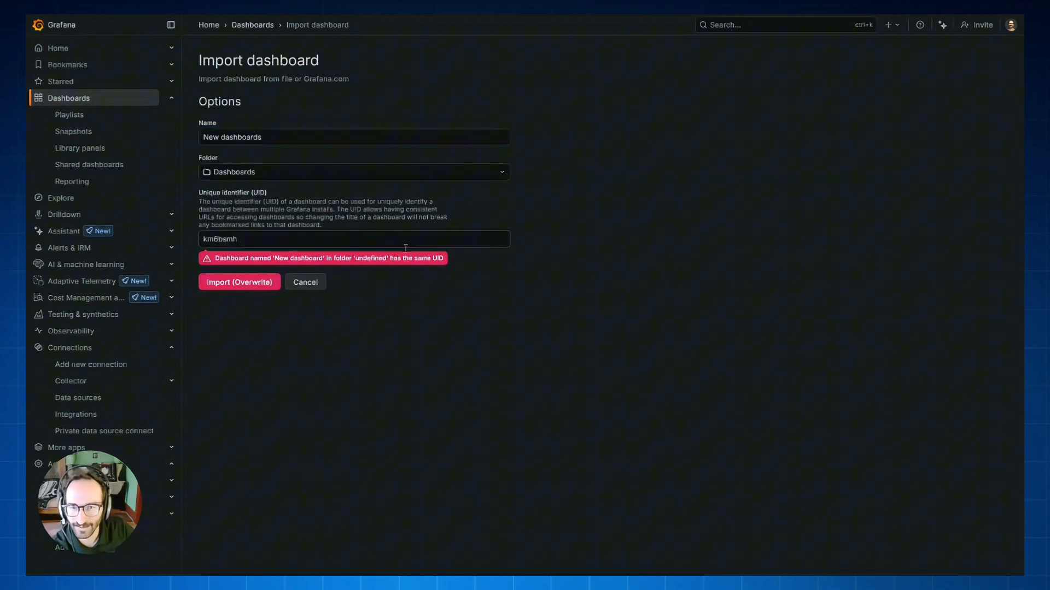
pyautogui.click(314, 239)
pyautogui.write('s')
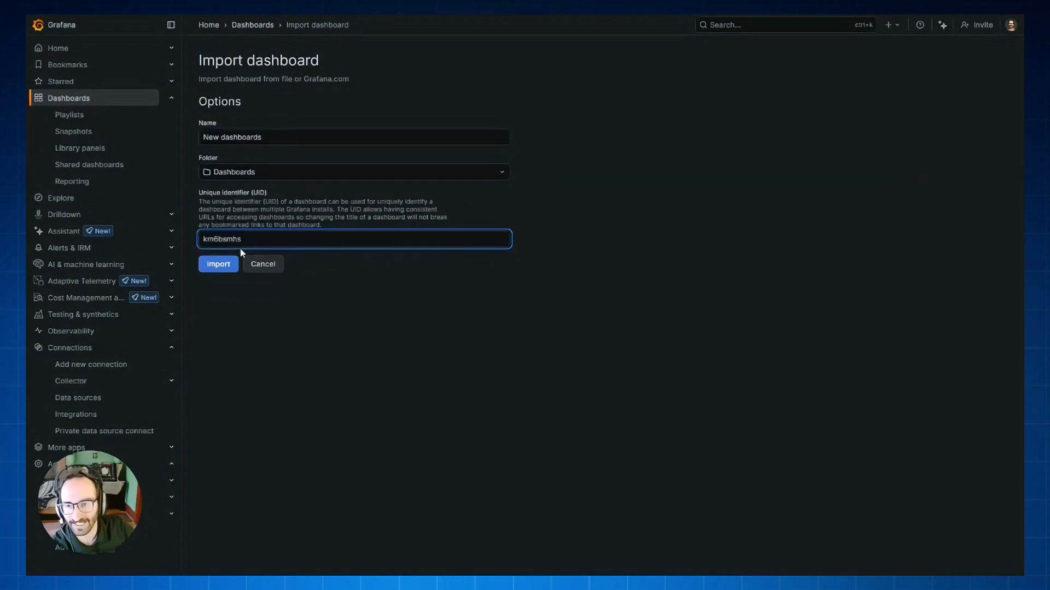
pyautogui.click(220, 273)
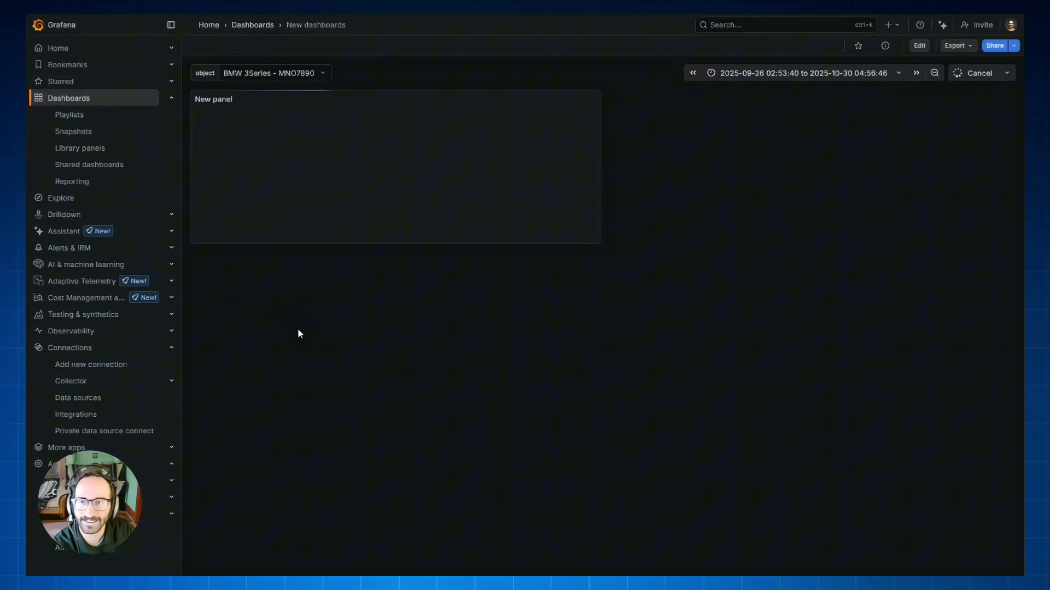